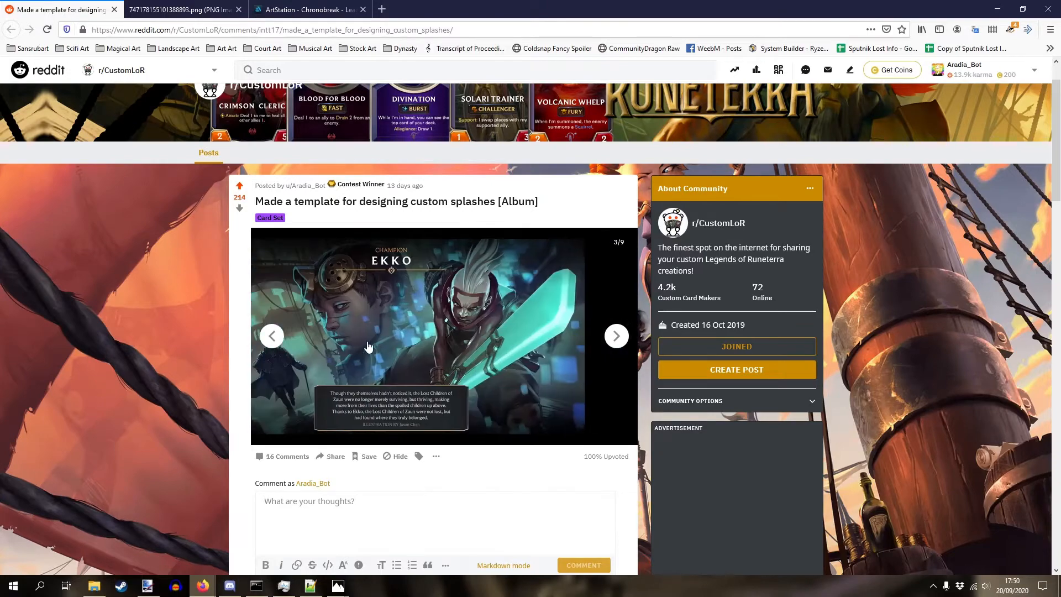
- Step the custom-splash template album to the Ekko slide (3/9) and open it full-size in a new tab
left_click(271, 337)
left_click(618, 335)
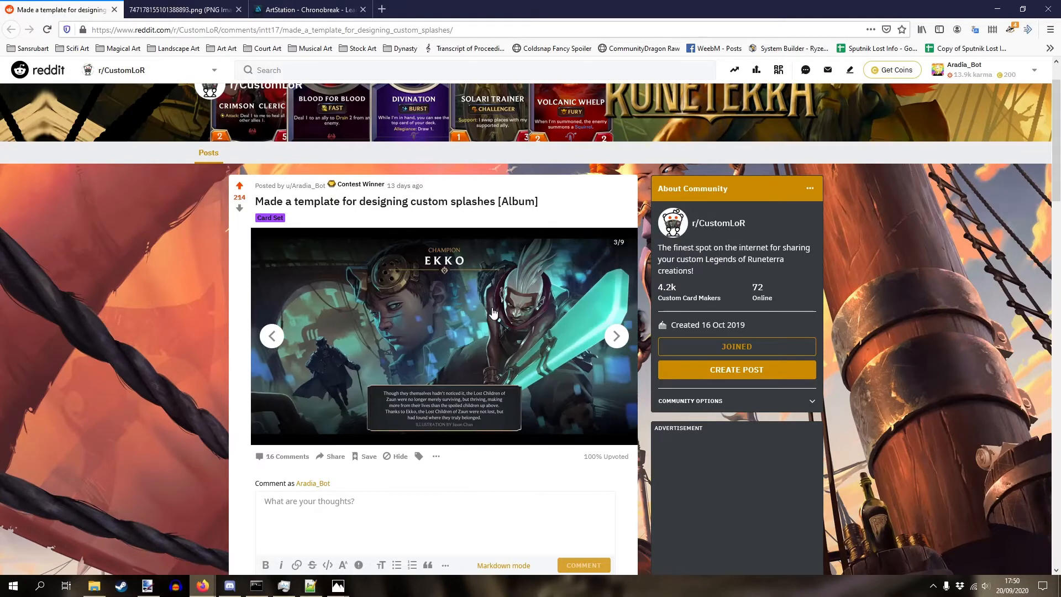
left_click(597, 321)
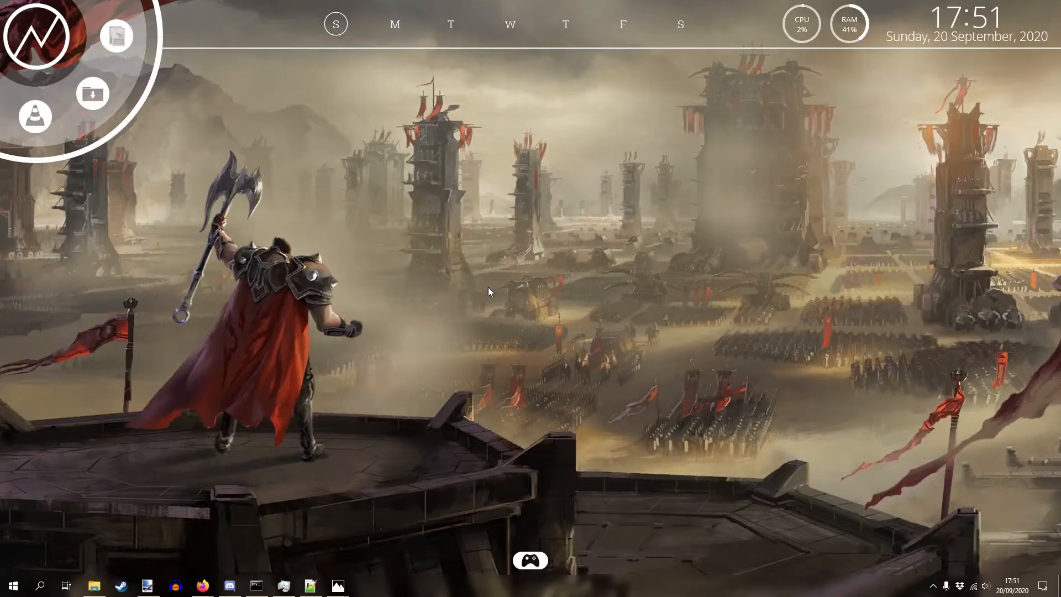
- Launch Magic Set Editor and create a new LoR set using the Champion Large card style
left_click(116, 36)
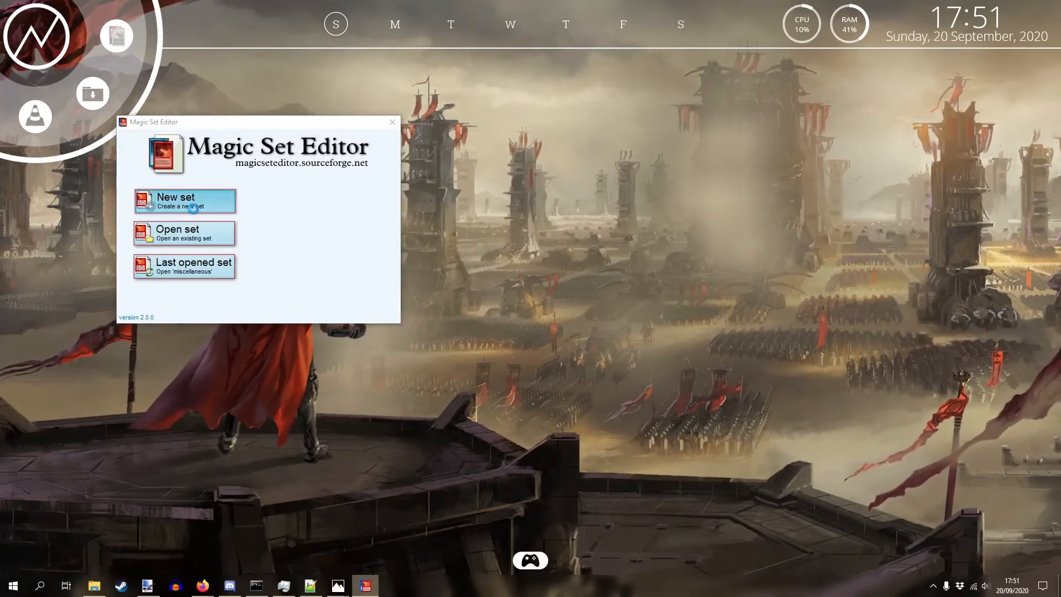
left_click(184, 199)
left_click_drag(479, 432, 675, 396)
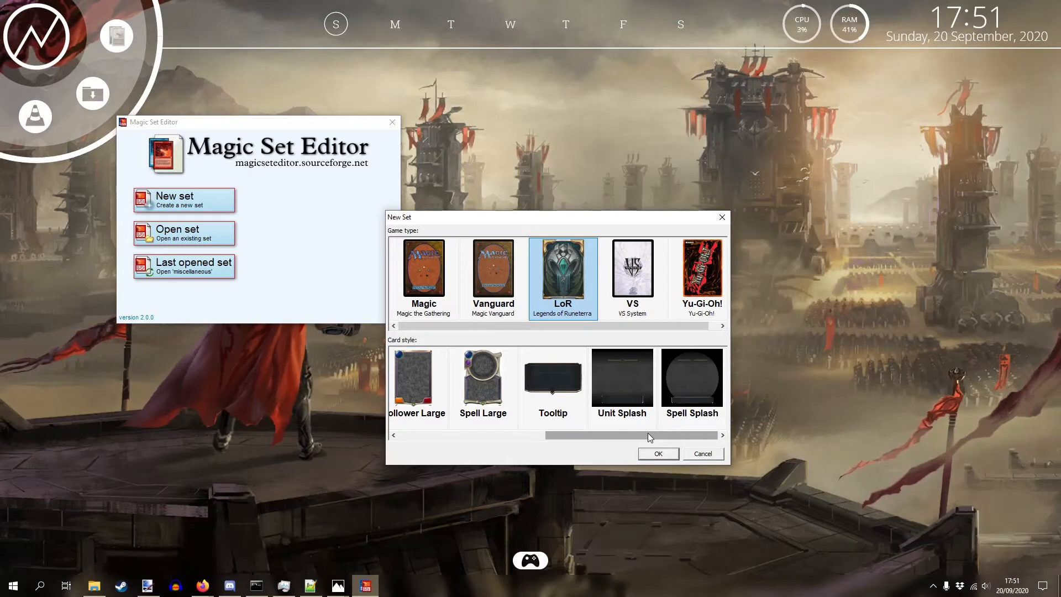
left_click_drag(648, 433, 502, 439)
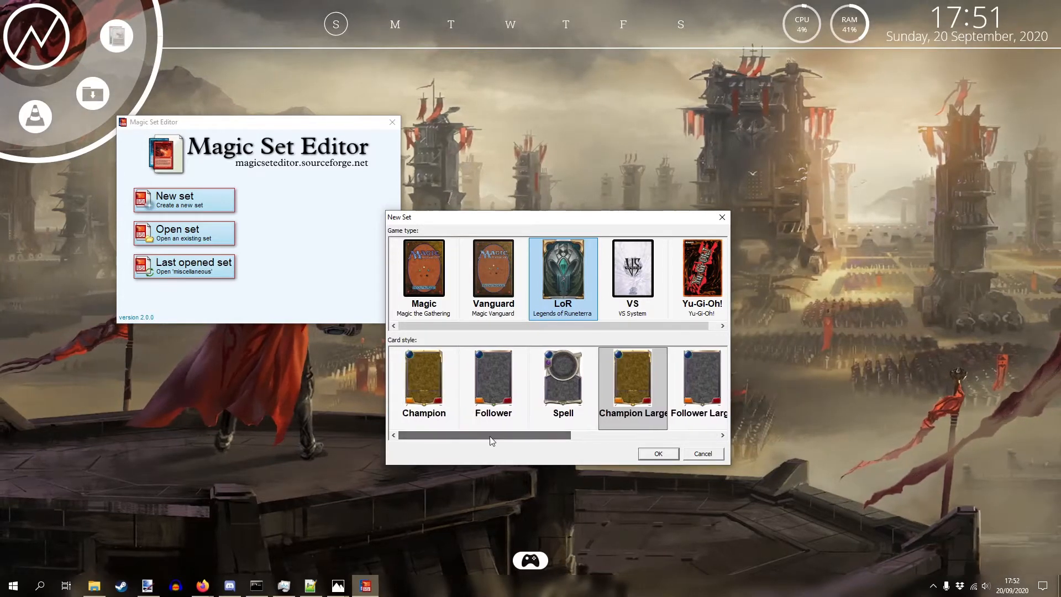
left_click(630, 383)
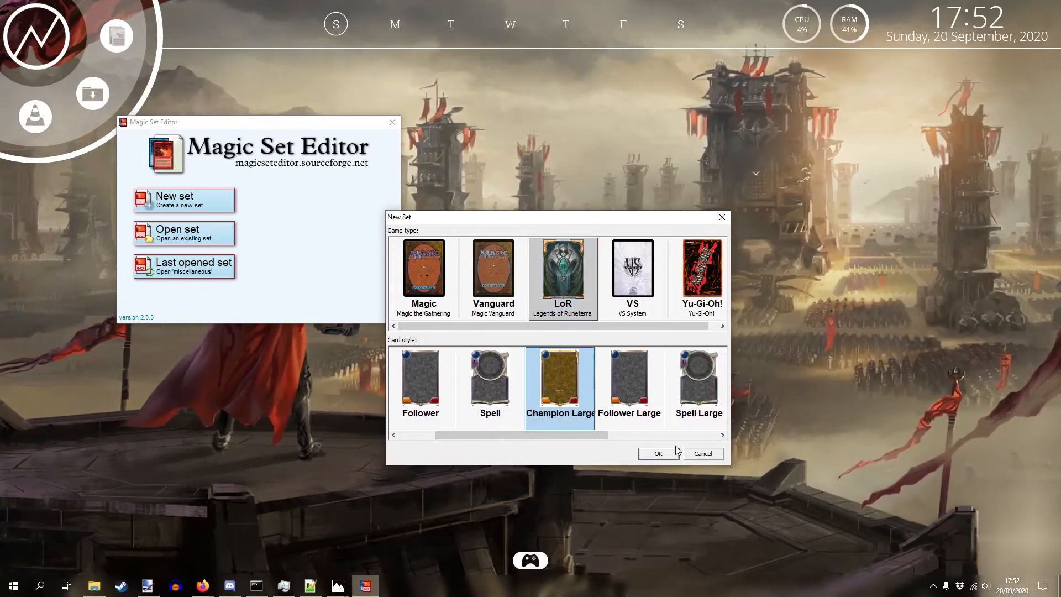
left_click(658, 453)
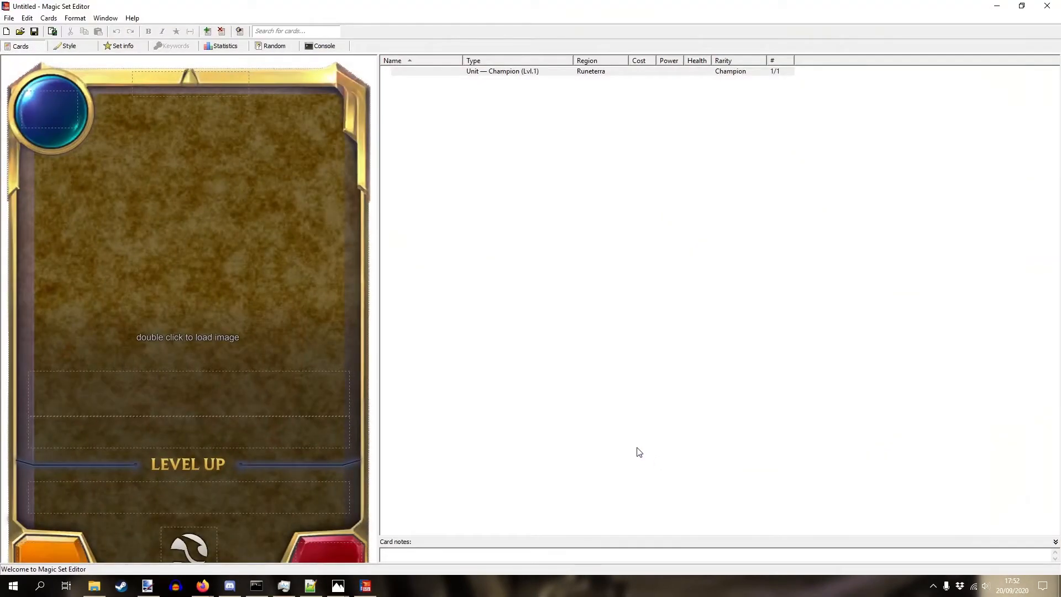
- Change the set's only card from Champion Large to Spell Splash, stepping past Unit Splash
left_click(412, 74)
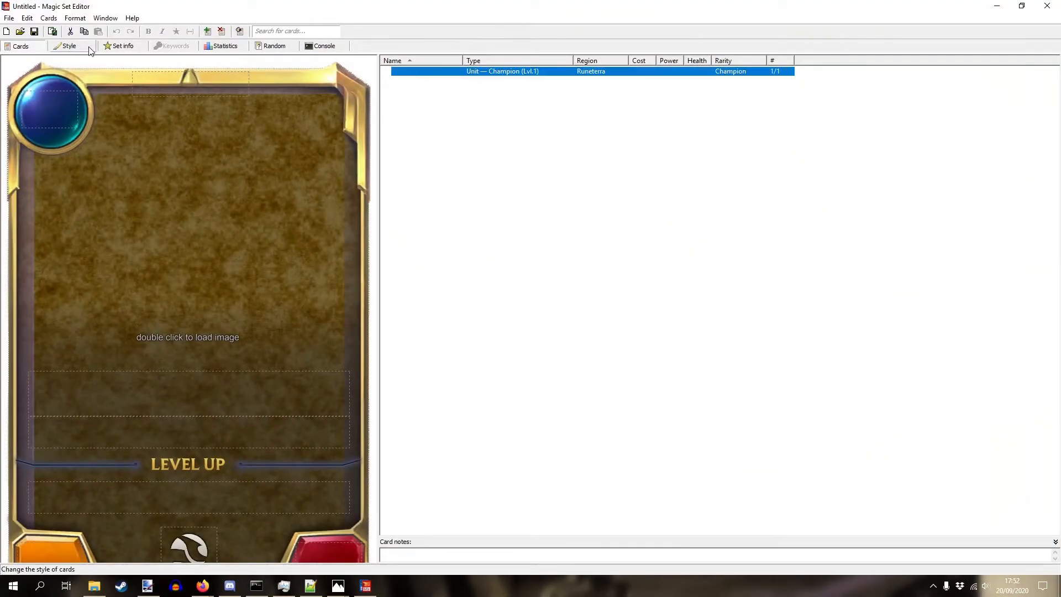
left_click(68, 47)
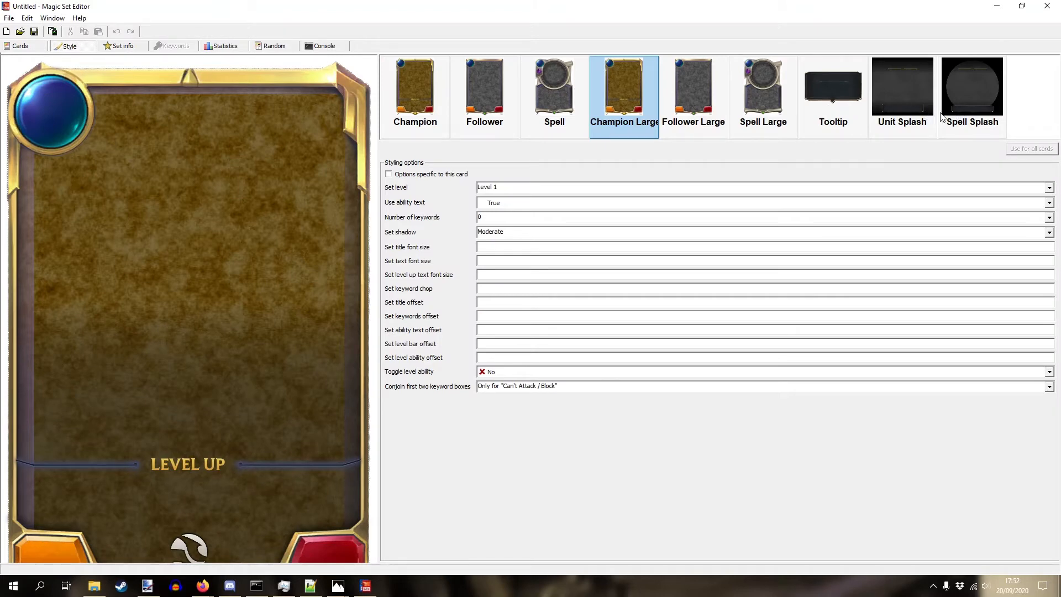
left_click(907, 114)
key("Right")
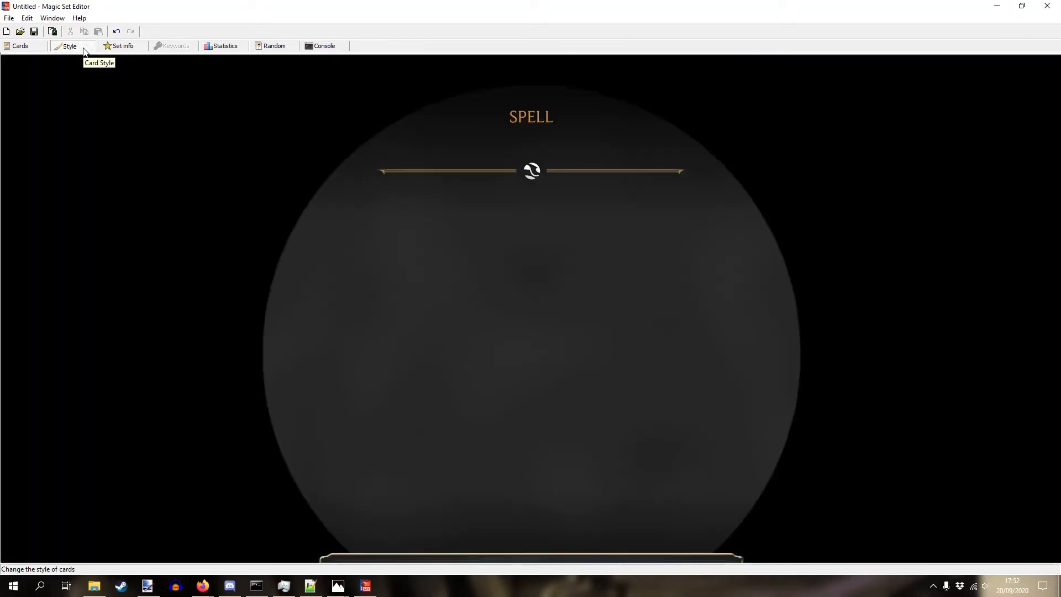
- Add a second blank card, give it the Unit Splash style, and go back to card editing
left_click(42, 48)
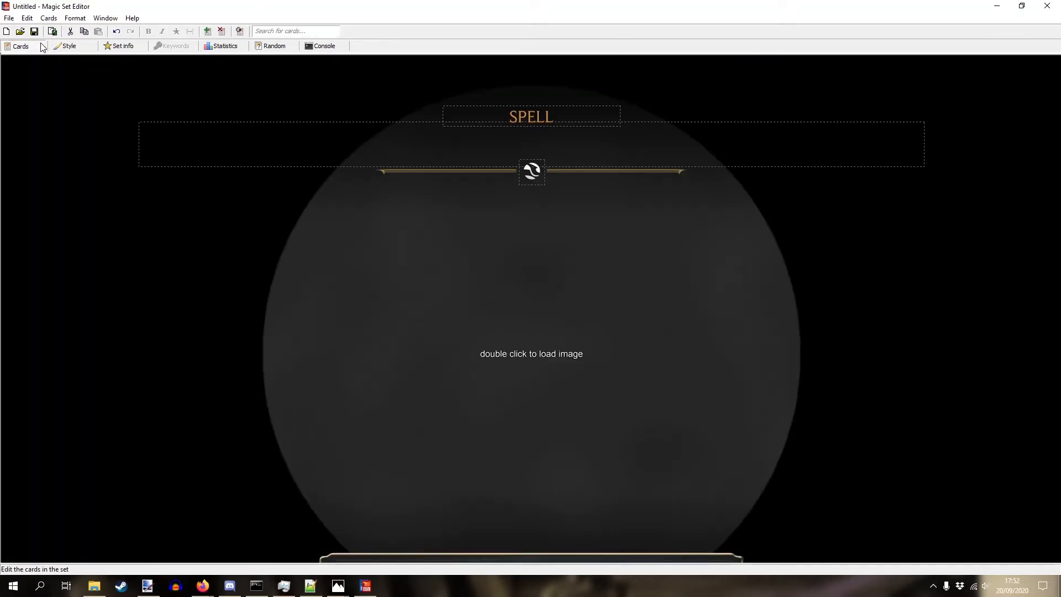
left_click(208, 31)
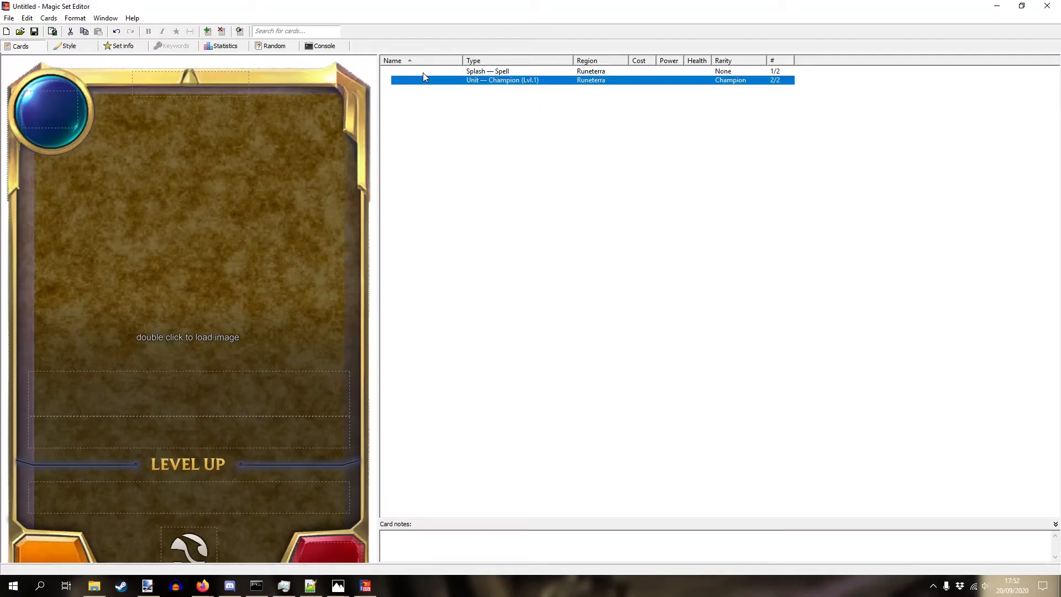
left_click(66, 46)
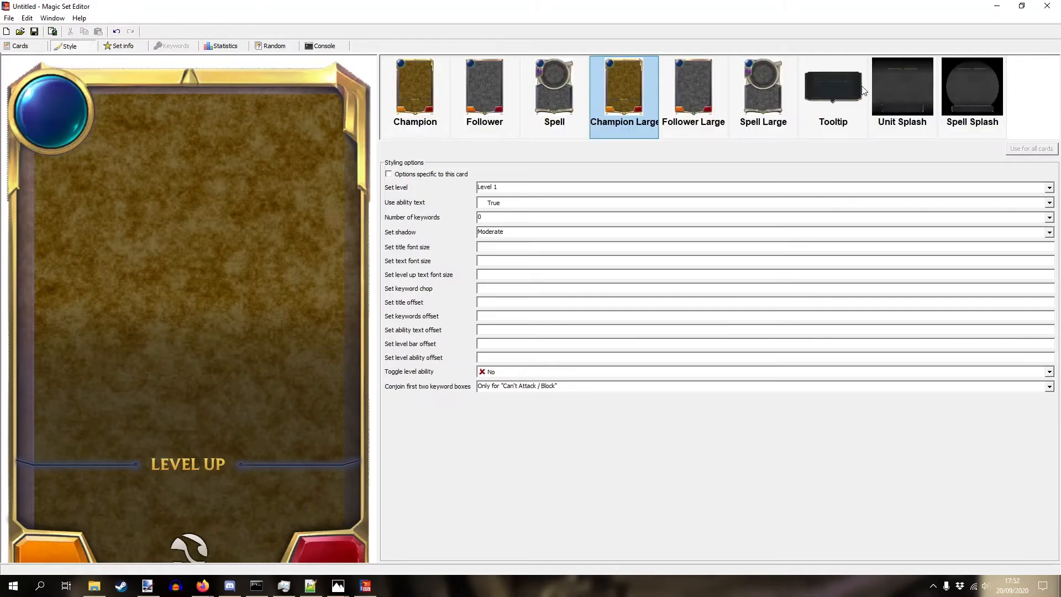
left_click(892, 84)
left_click(31, 47)
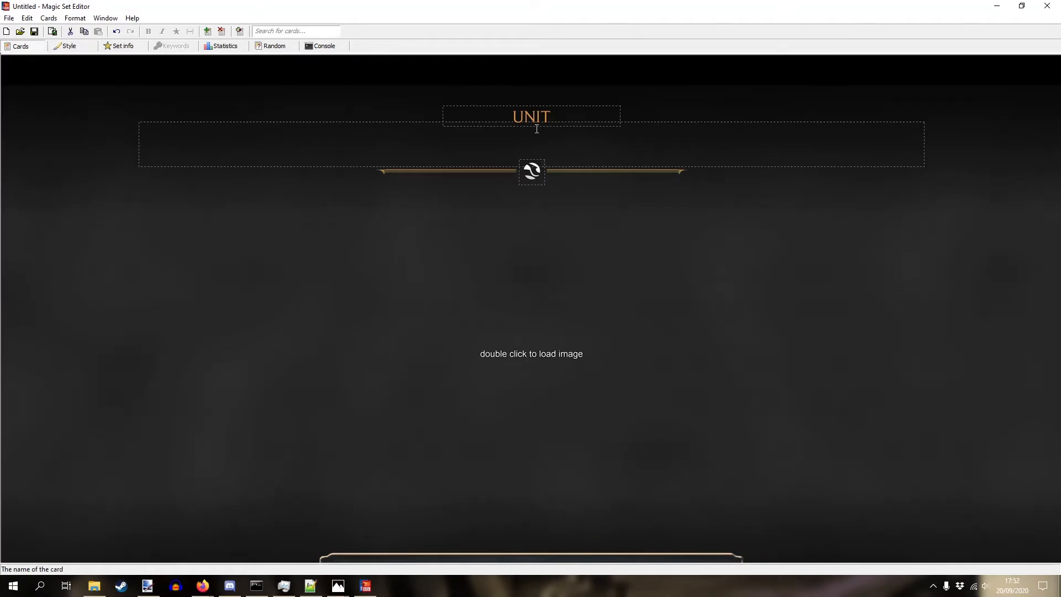
scroll(537, 128, "down", 1)
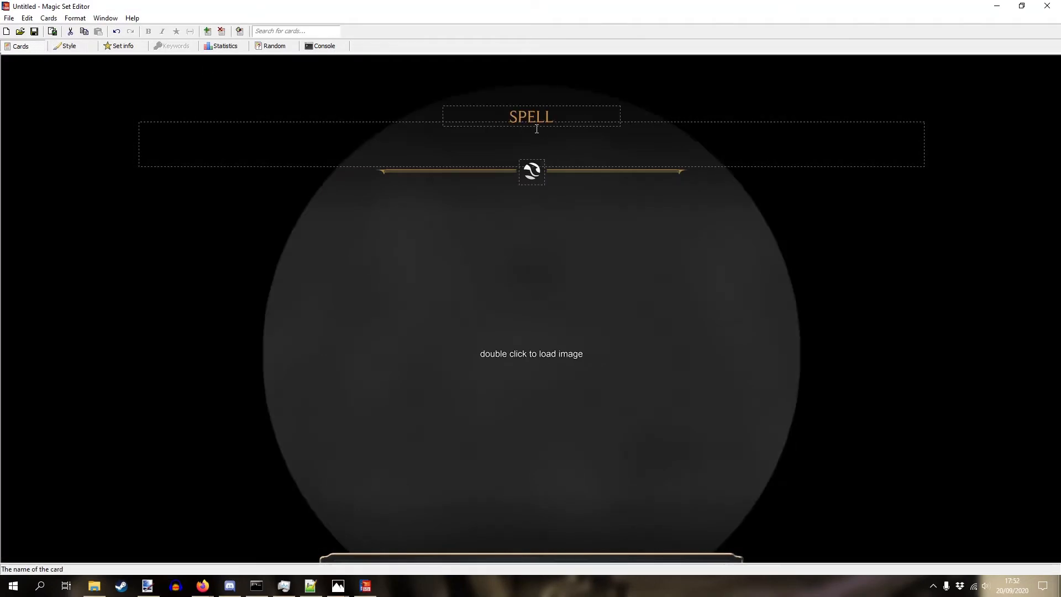
scroll(537, 128, "up", 1)
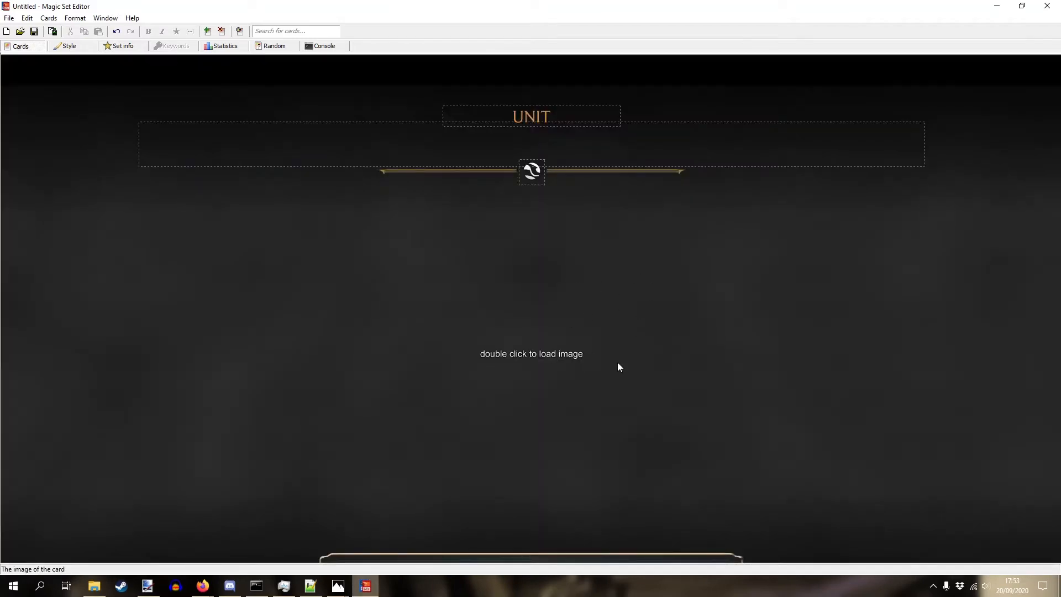
left_click(238, 34)
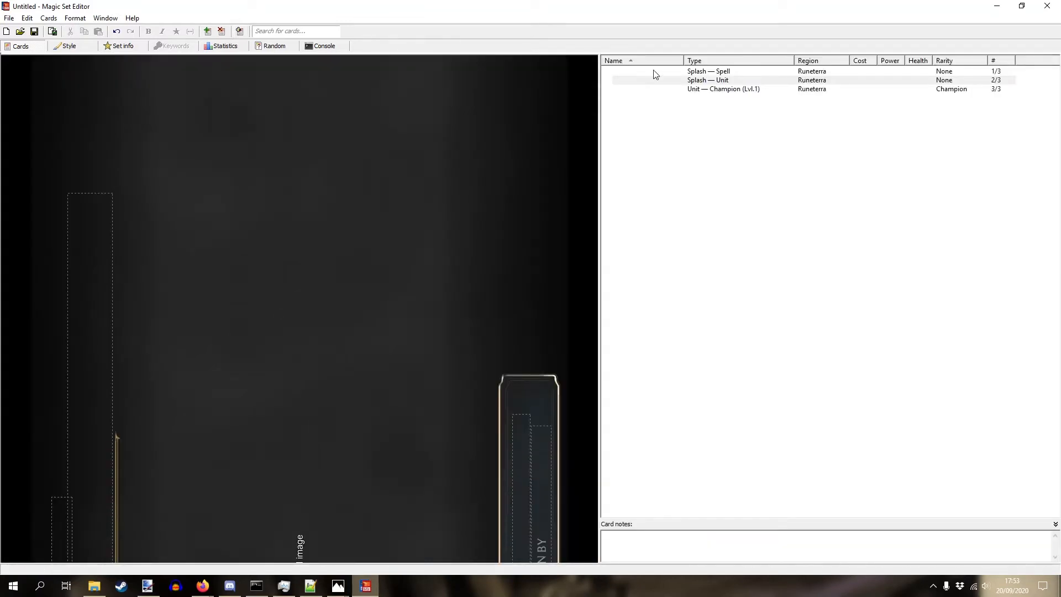
left_click(239, 32)
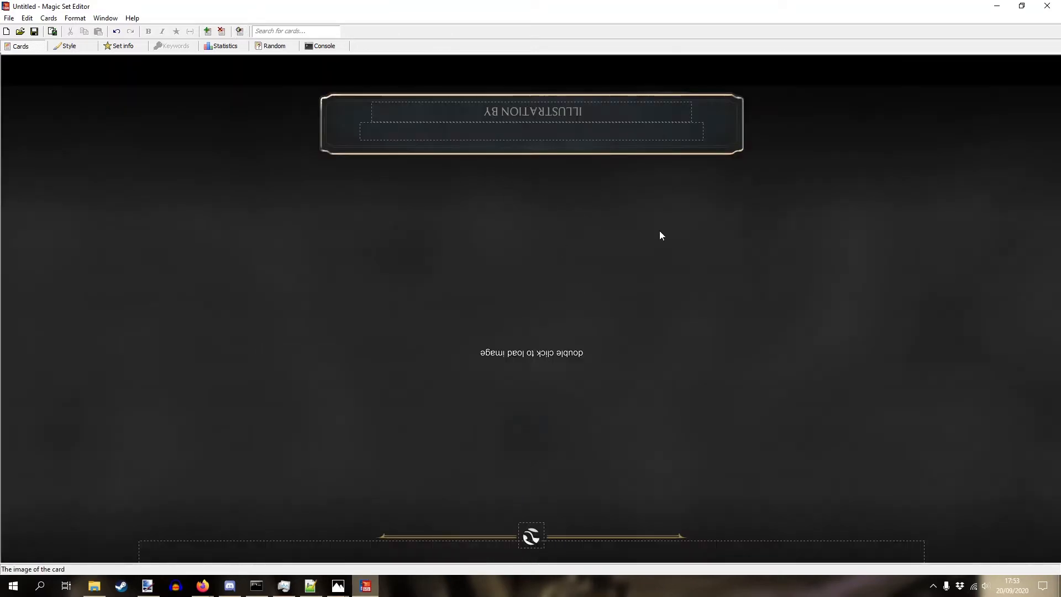
left_click(240, 31)
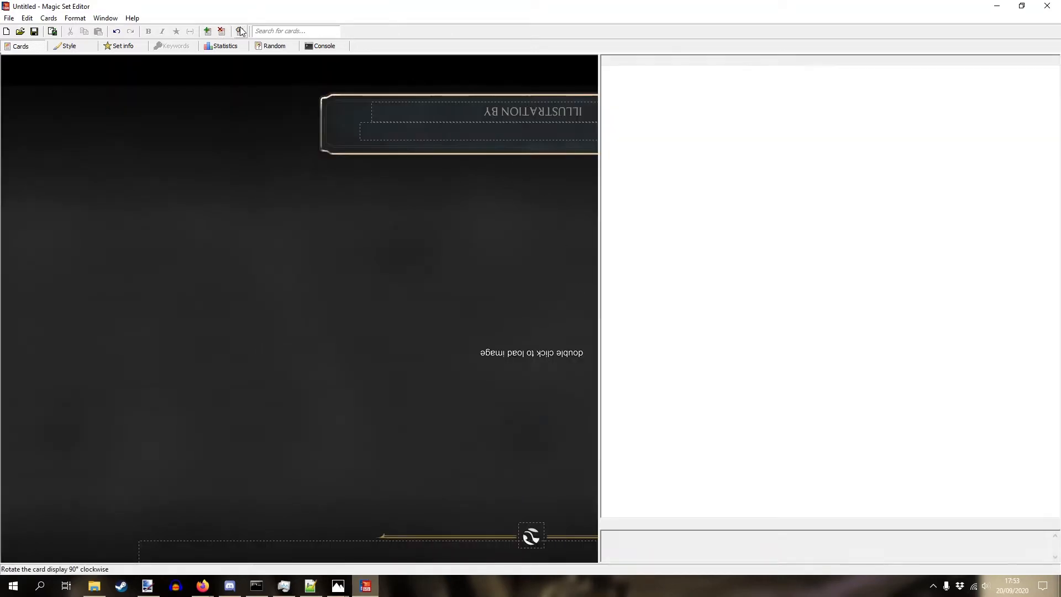
left_click(242, 32)
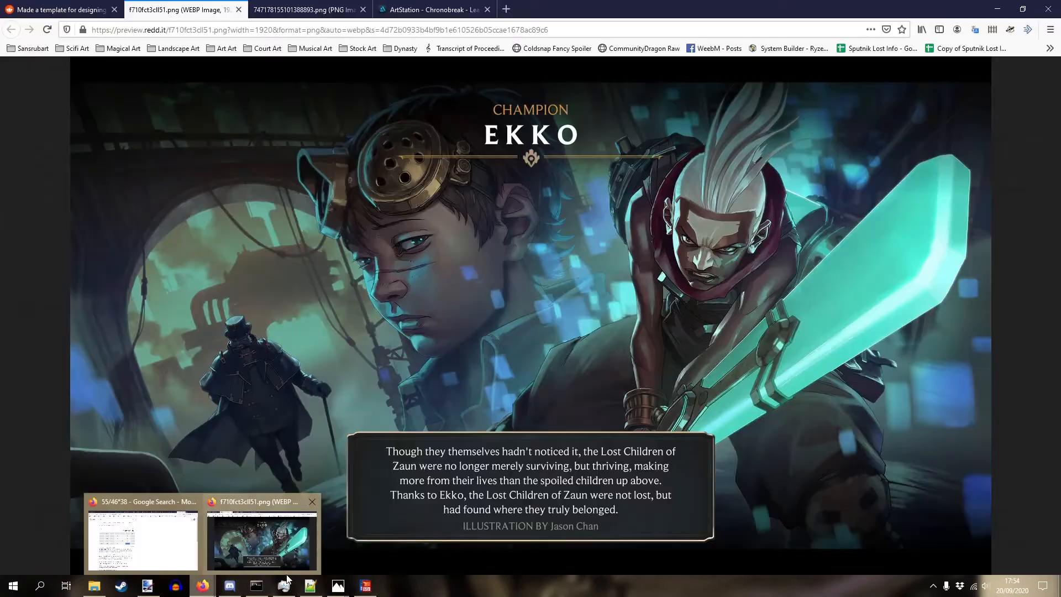
- Copy the purple image from its browser tab to the clipboard
left_click(262, 539)
left_click(304, 10)
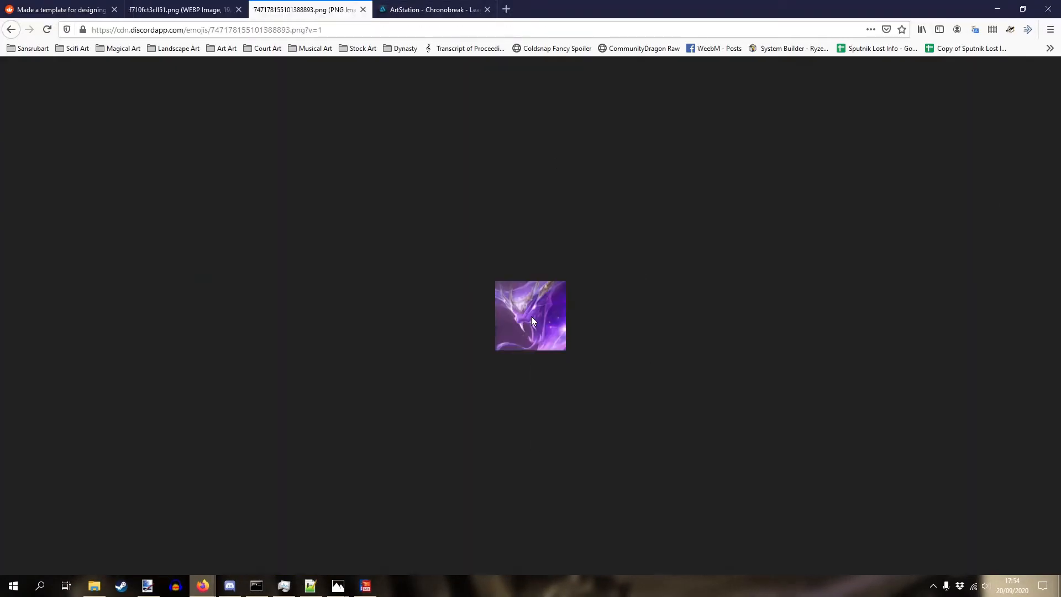
right_click(532, 316)
left_click(555, 326)
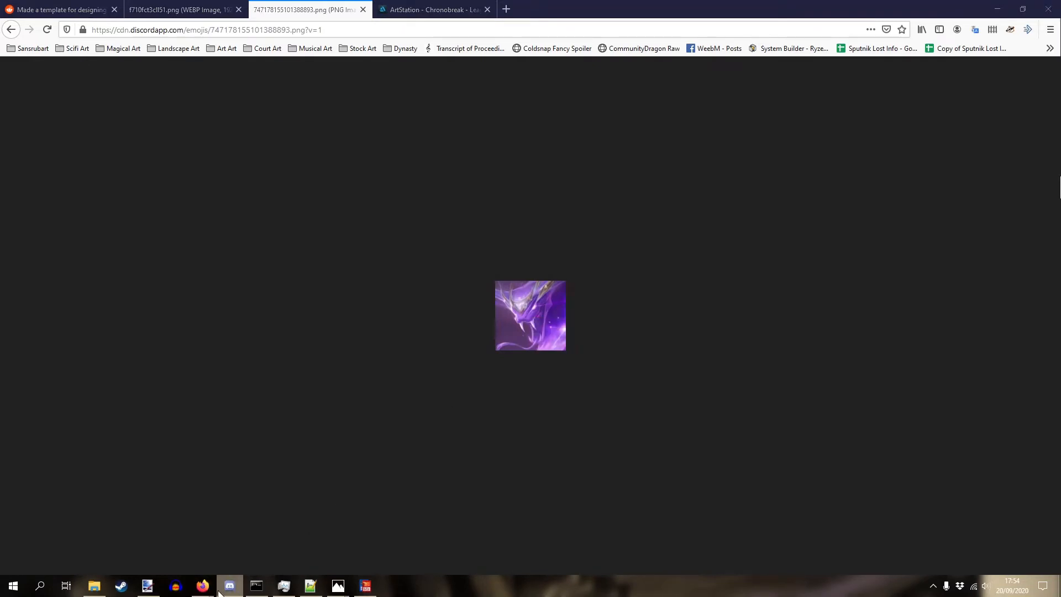
- Paste the purple picture into the Unit splash card's image field
left_click(365, 586)
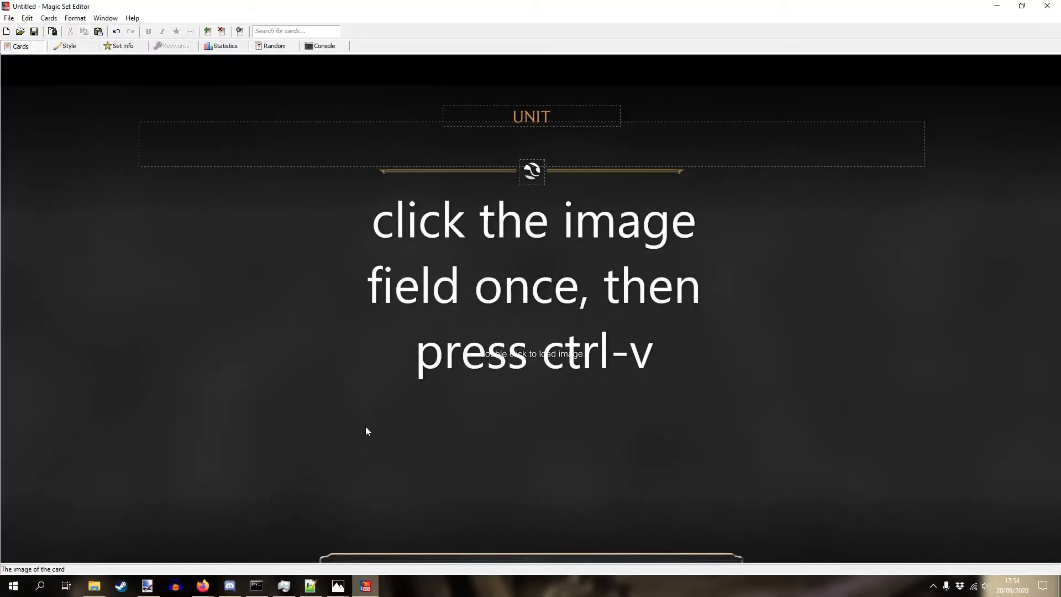
left_click(325, 545)
key("ctrl+v")
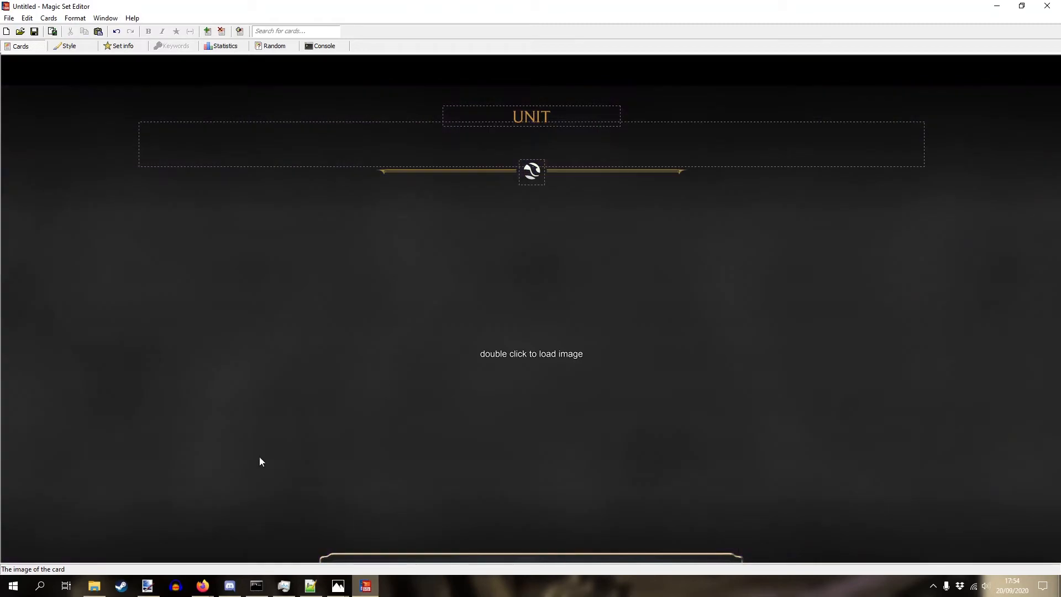
- In paint.net, paste the clipboard picture as a new 1920 × 974 image
key("alt+Tab")
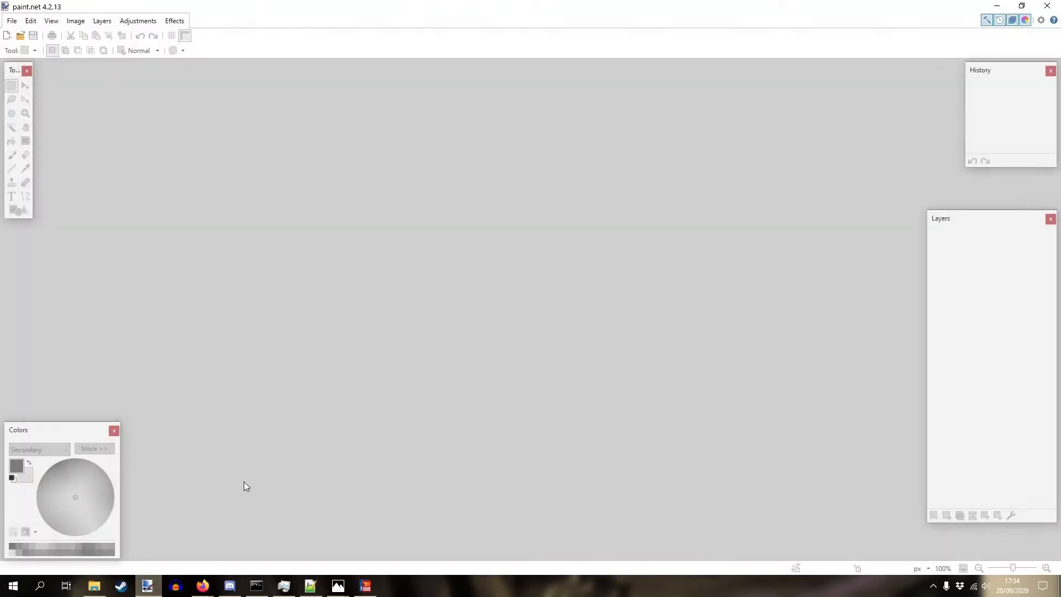
left_click(31, 20)
left_click(50, 130)
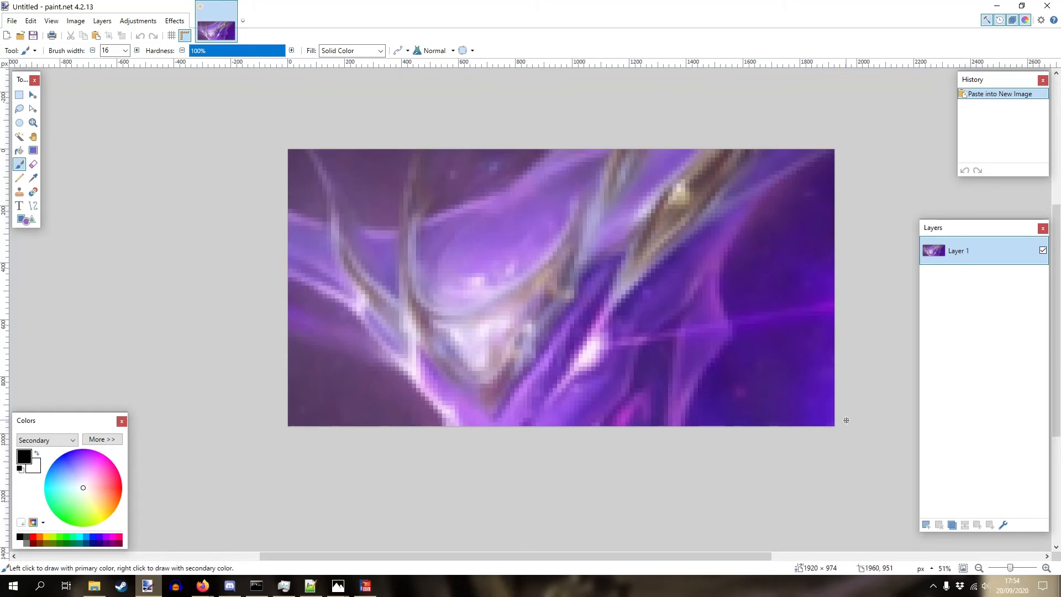
- Copy the Chronobreak artwork image from its ArtStation page and return to paint.net
mouse_move(203, 586)
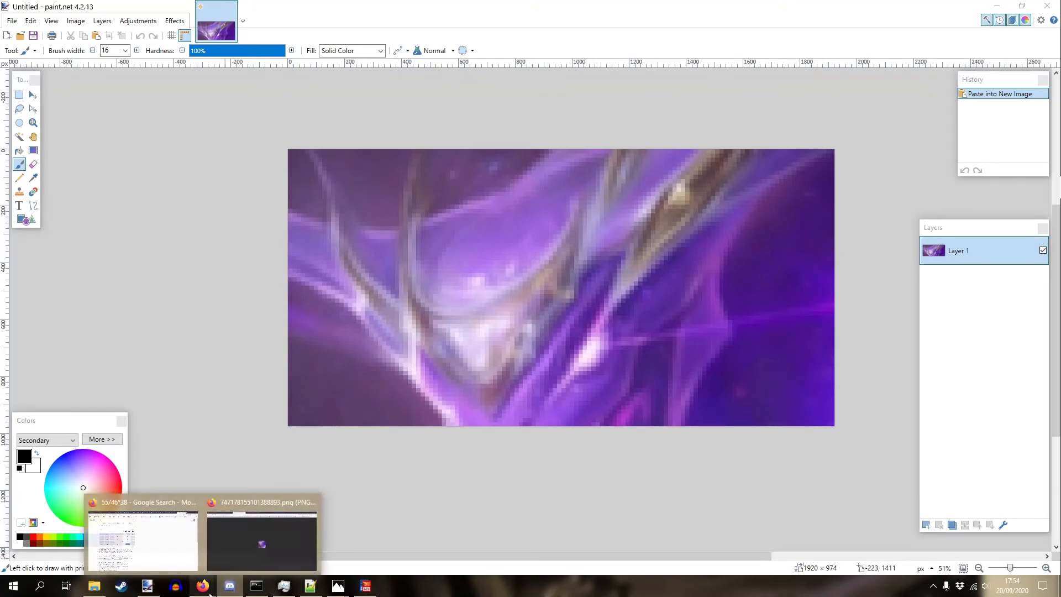
left_click(258, 509)
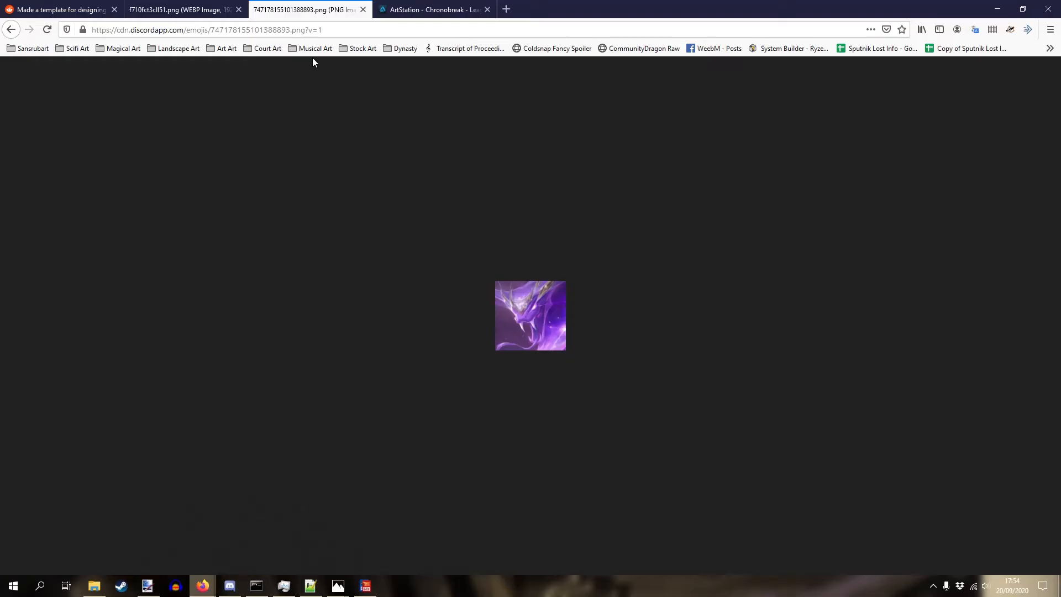
left_click(421, 8)
right_click(589, 197)
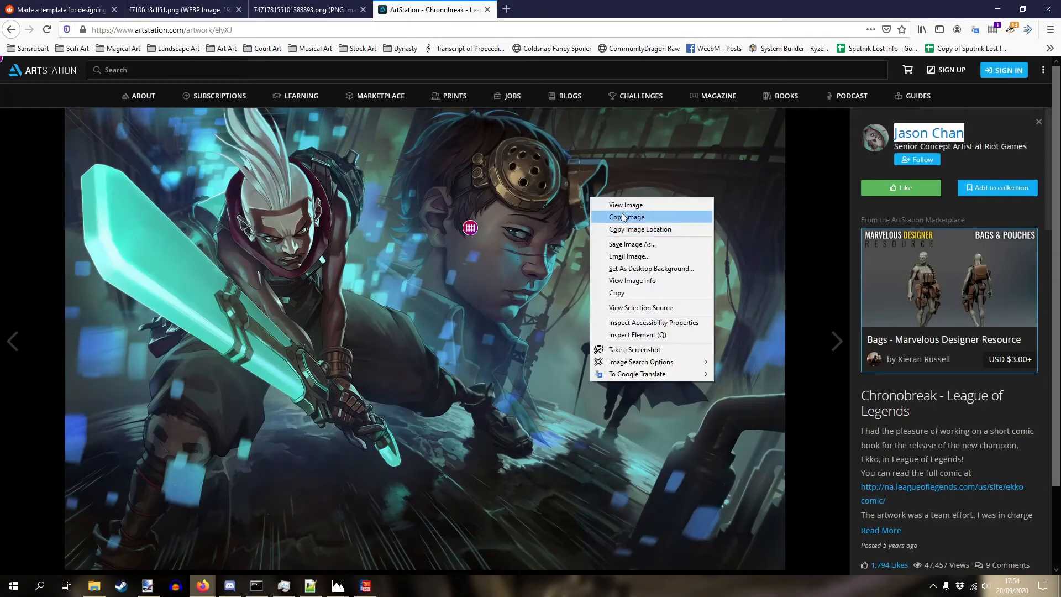
left_click(620, 221)
left_click(147, 586)
left_click(463, 258)
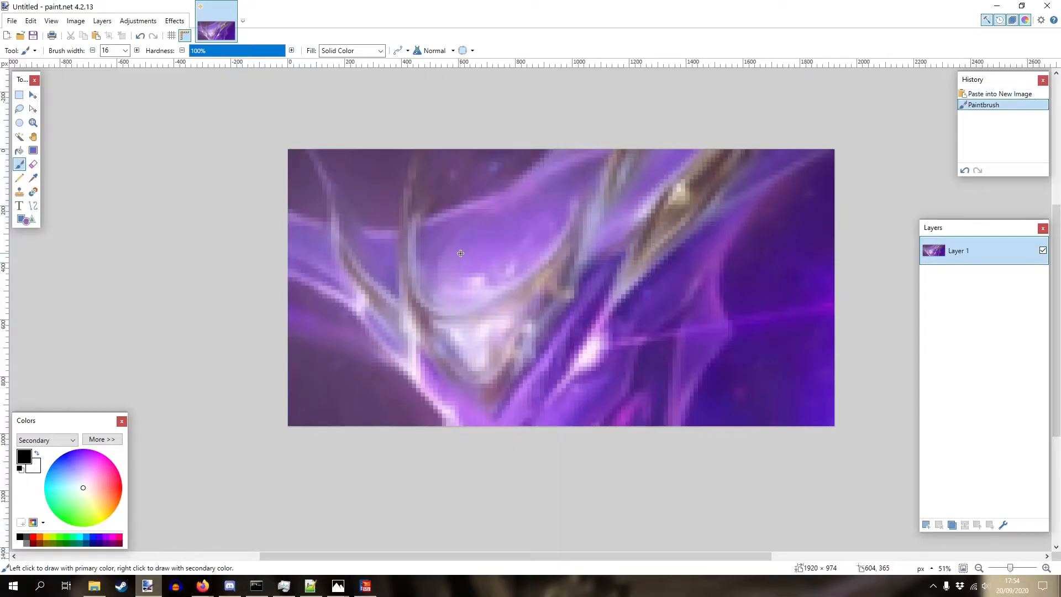
- Paste the Chronobreak artwork keeping canvas size, shrink it to cover the canvas, and select all
key("ctrl+v")
left_click(470, 370)
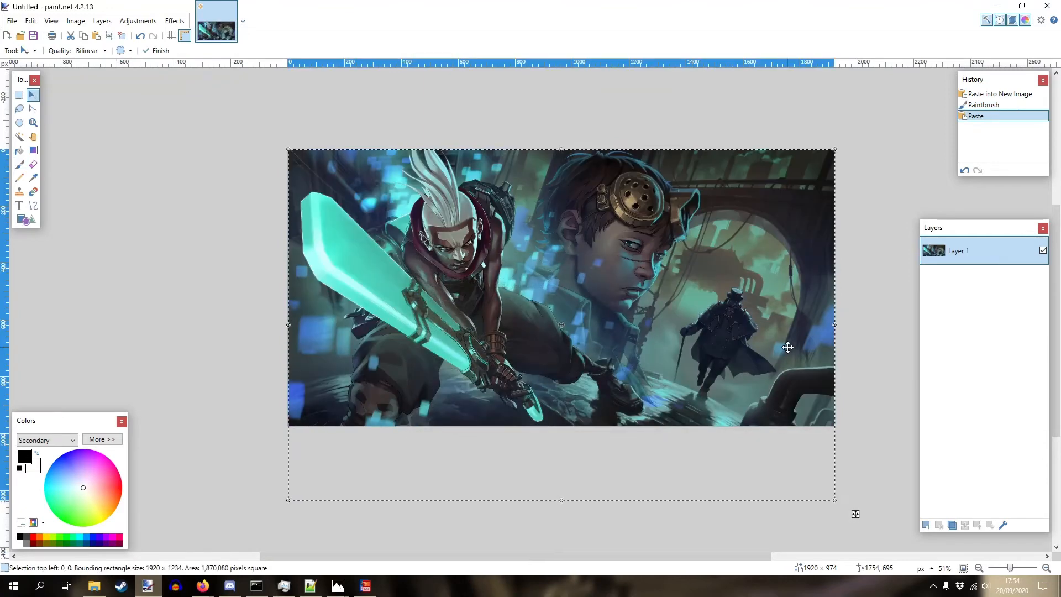
scroll(755, 364, "down", 1)
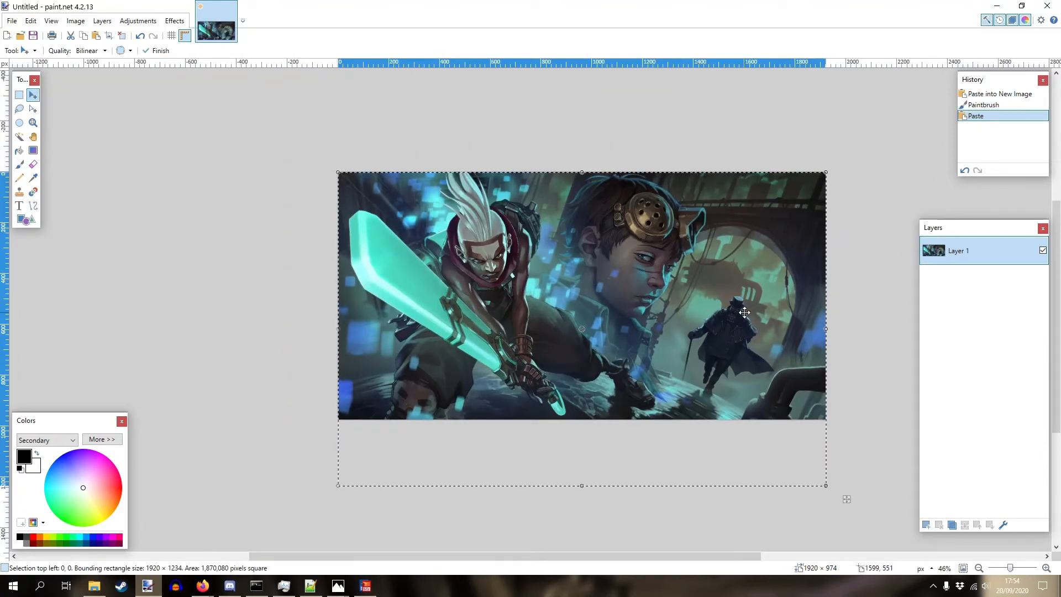
mouse_move(824, 488)
left_mouse_down()
mouse_move(822, 470)
mouse_move(874, 499)
mouse_move(824, 479)
mouse_move(844, 490)
left_mouse_up()
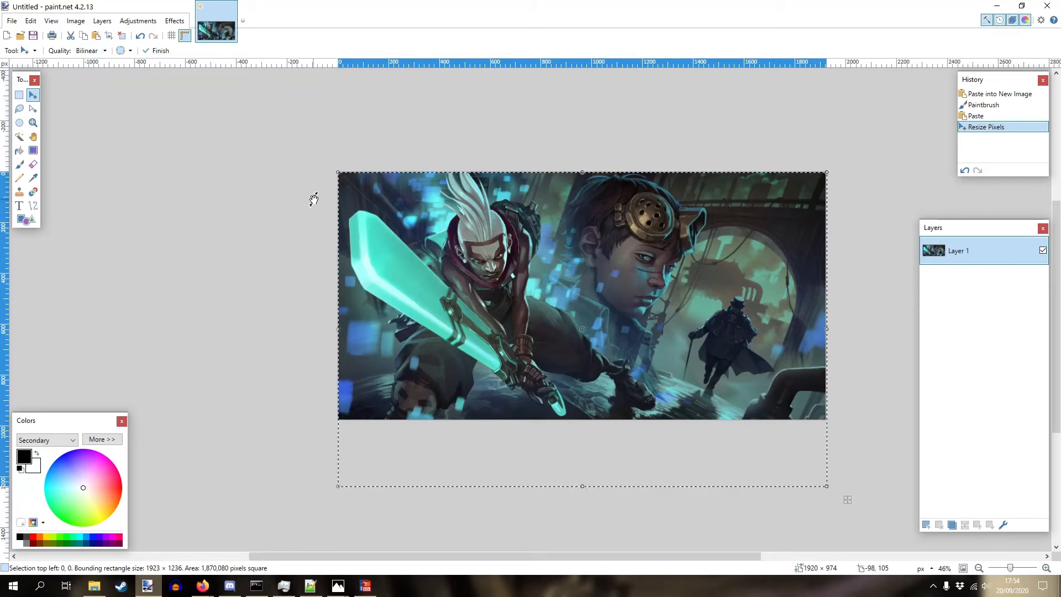
key("ctrl+a")
- Paste the resized Chronobreak artwork into the card's image field and accept the slice dialog
key("alt+Tab")
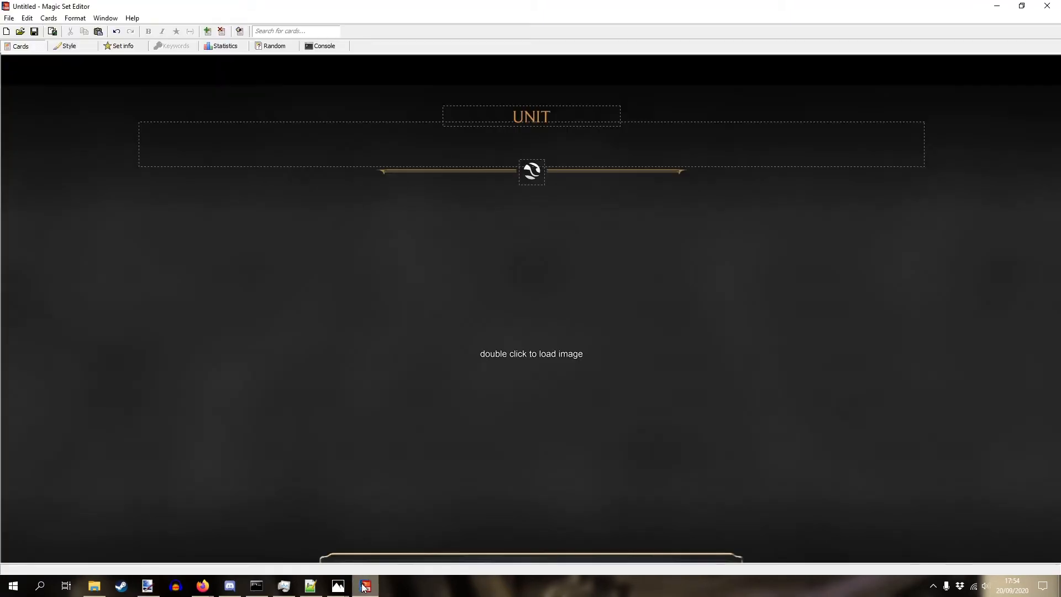
key("ctrl+v")
key("Return")
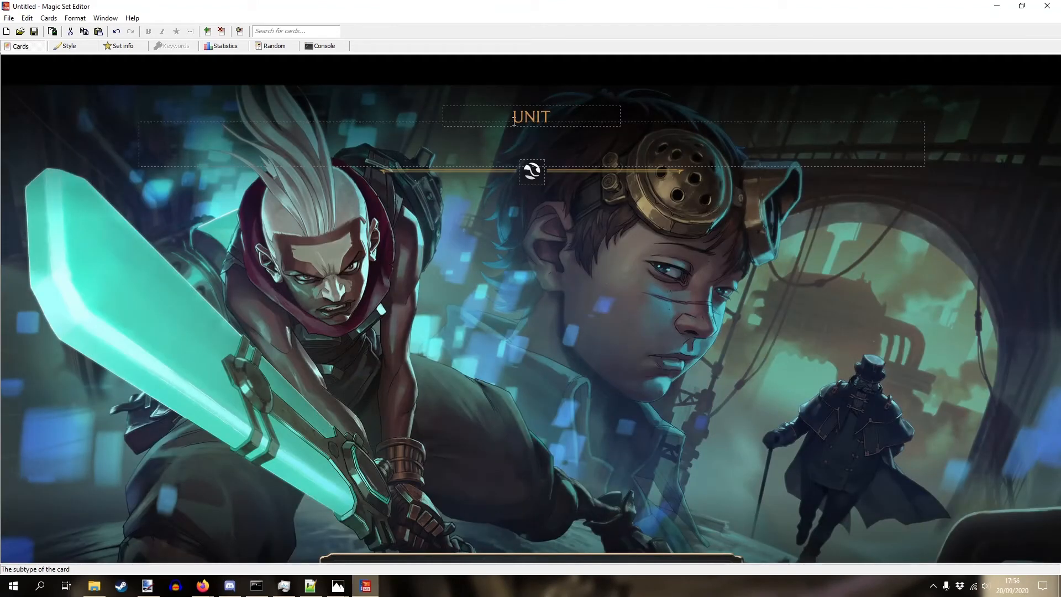
left_click_drag(508, 117, 563, 118)
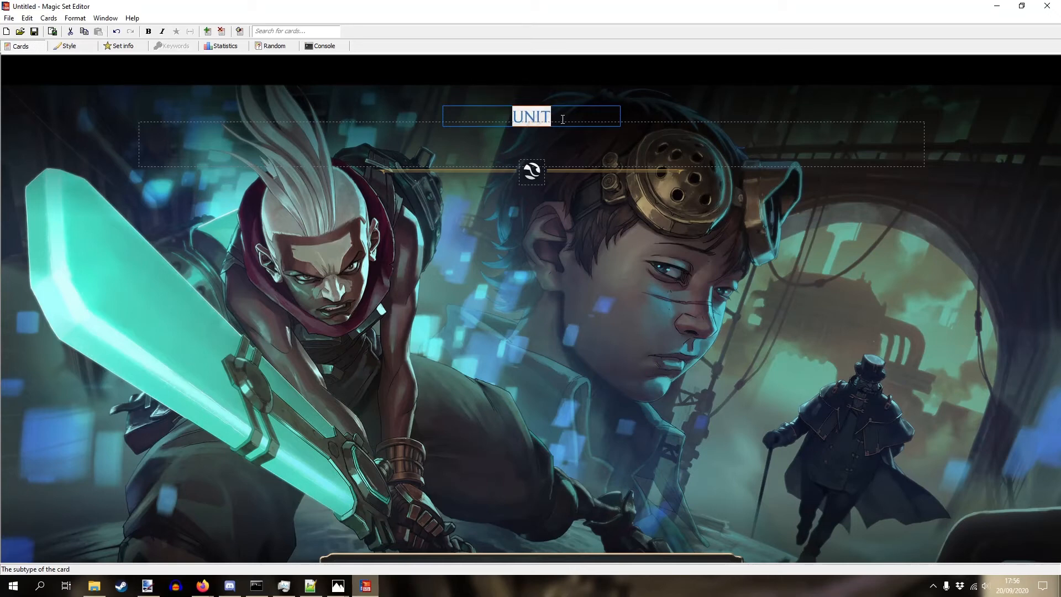
- Replace the champion card's UNIT subtype with CHAMPION, then try and clear CHAMPION on the spell card
key("BackSpace")
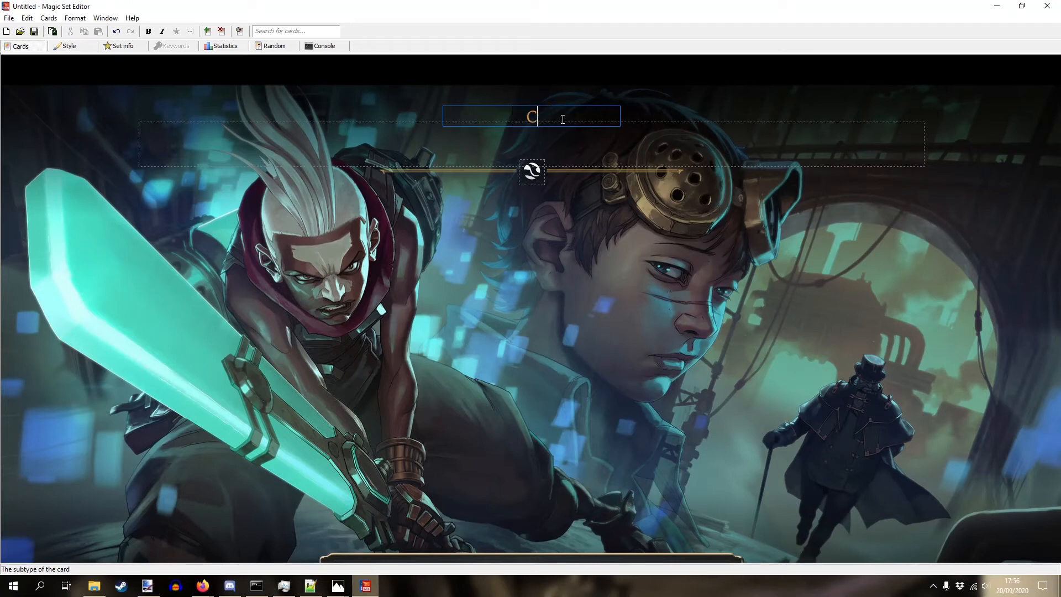
type("CHAMPION")
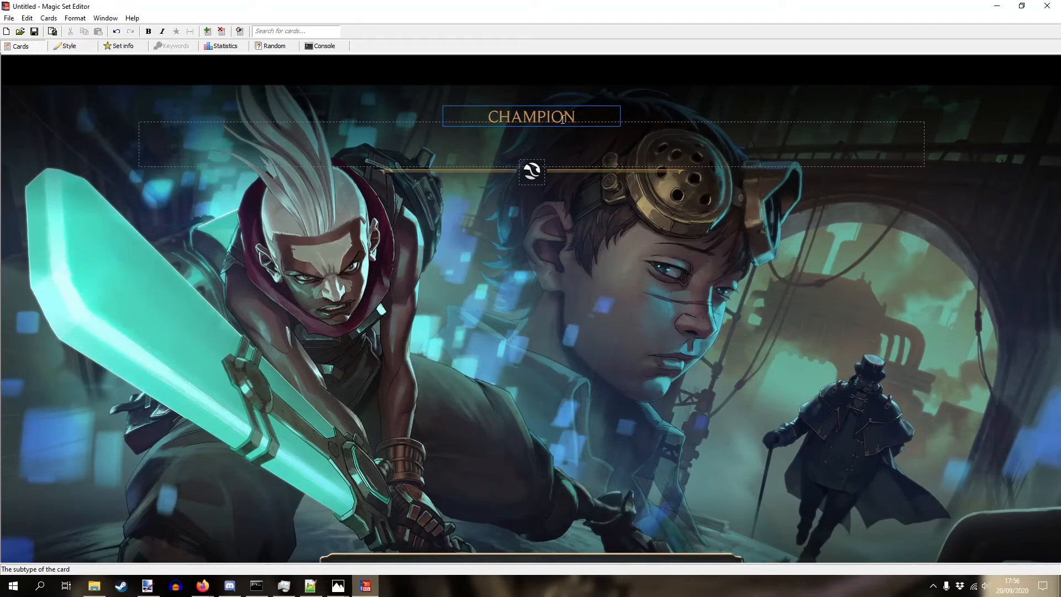
key("ctrl+Return")
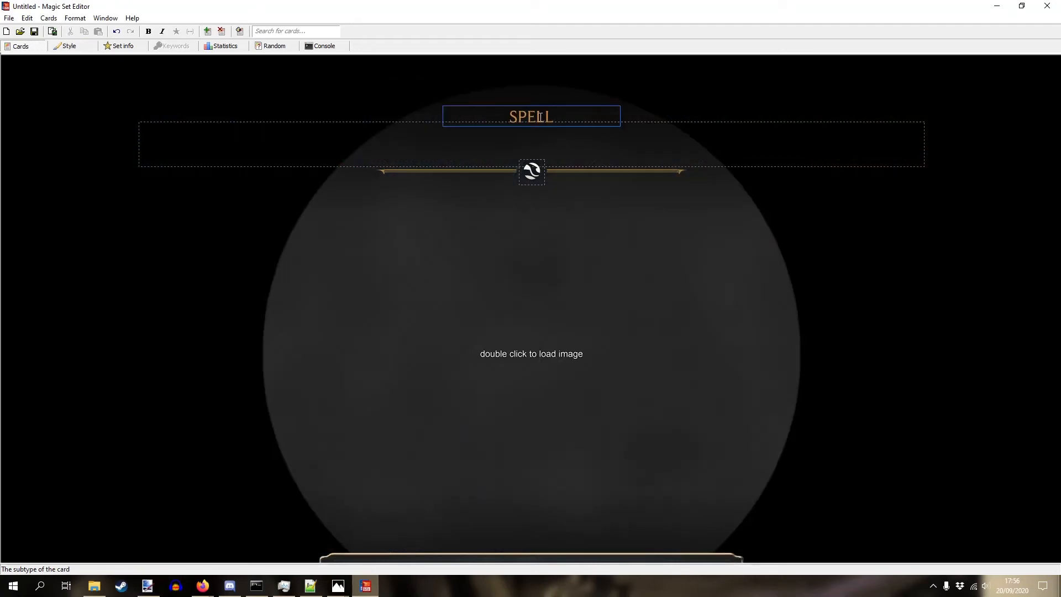
double_click(539, 117)
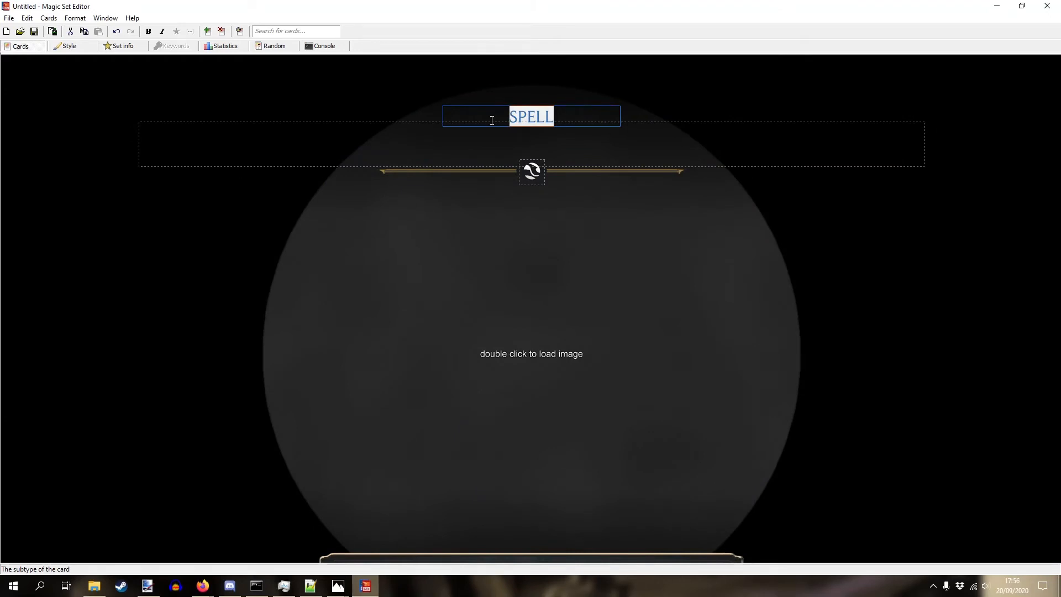
type("CHAMPION")
key("BackSpace")
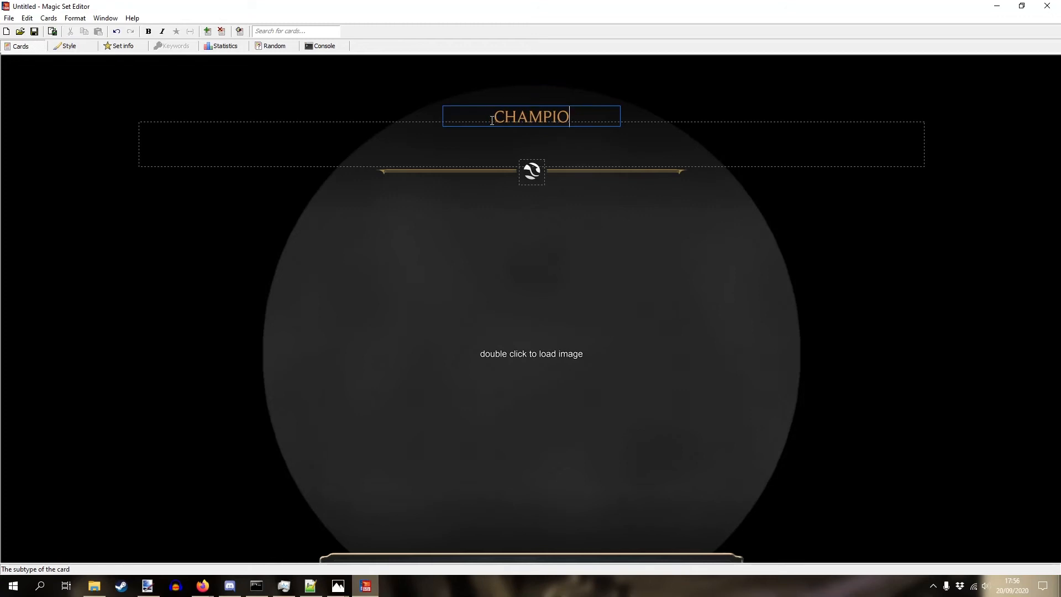
key("BackSpace")
key("BackSpace")
key("BackSpace")
key("BackSpace")
key("BackSpace")
key("BackSpace")
key("BackSpace")
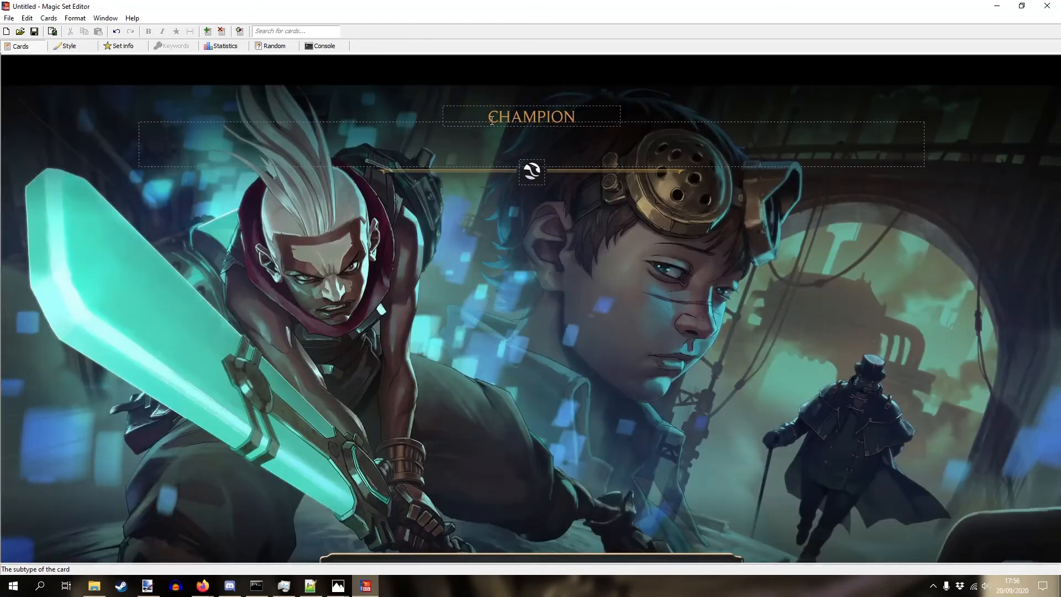
- Try PORO, UNIT and SPELL as subtypes, finally setting the spell card's subtype to ABILITY
left_click_drag(489, 119, 602, 117)
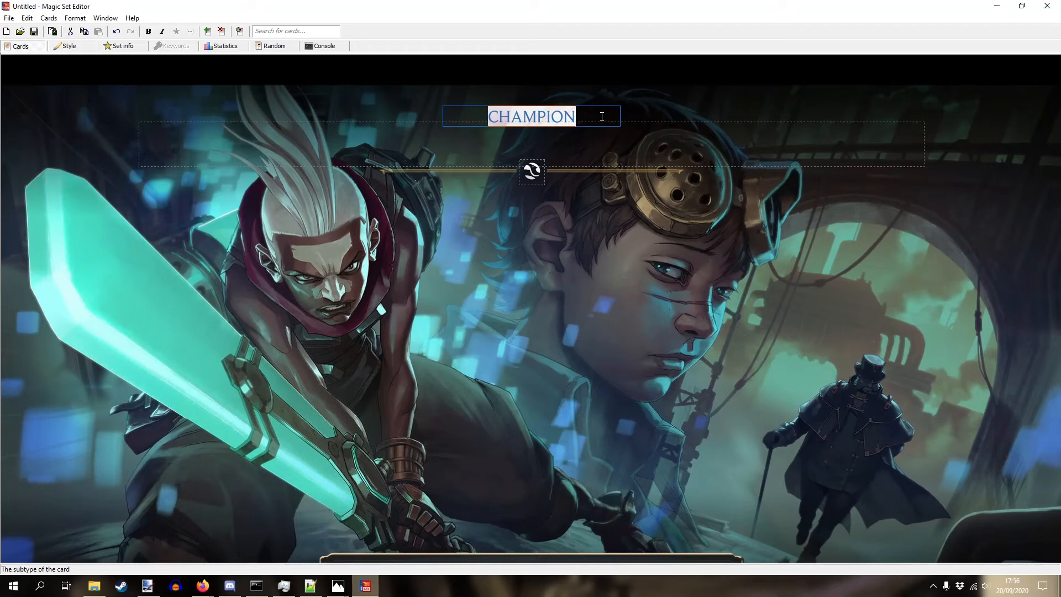
type("PORO")
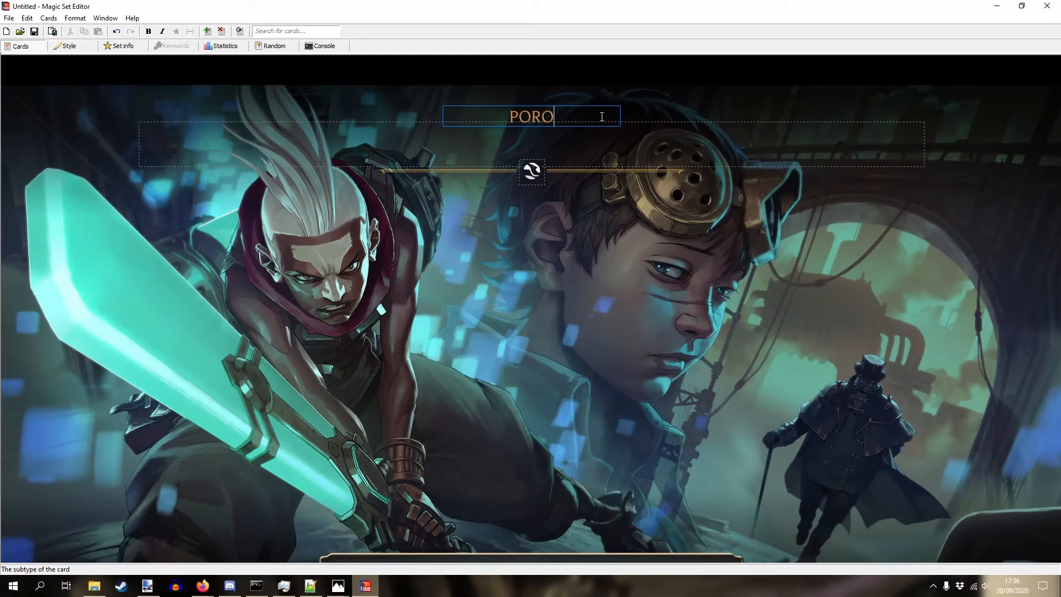
key("BackSpace")
key("BackSpace")
key("BackSpace")
key("BackSpace")
type("UNIT")
key("BackSpace")
key("BackSpace")
key("BackSpace")
key("BackSpace")
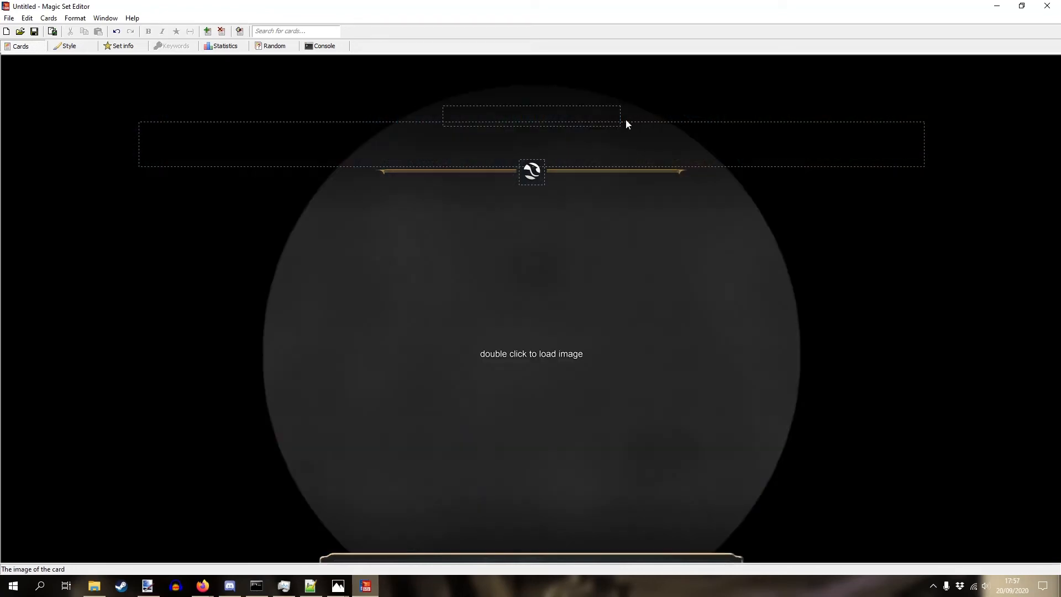
type("ABILITY")
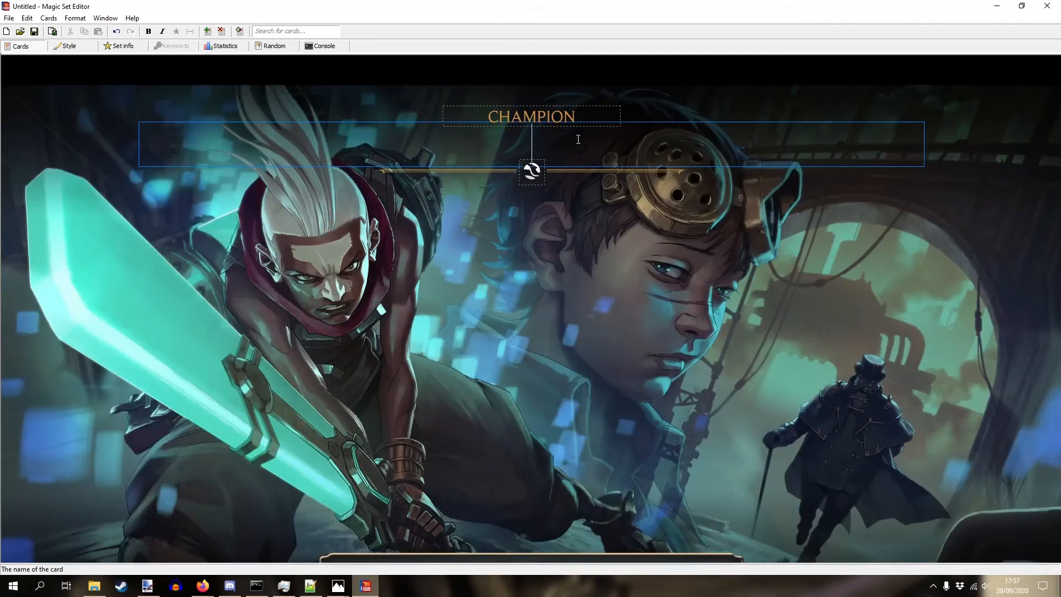
- Enter EKKO as the champion card's name and start spacing its letters apart
type("EKKO")
key("Left")
key("Left")
key("Left")
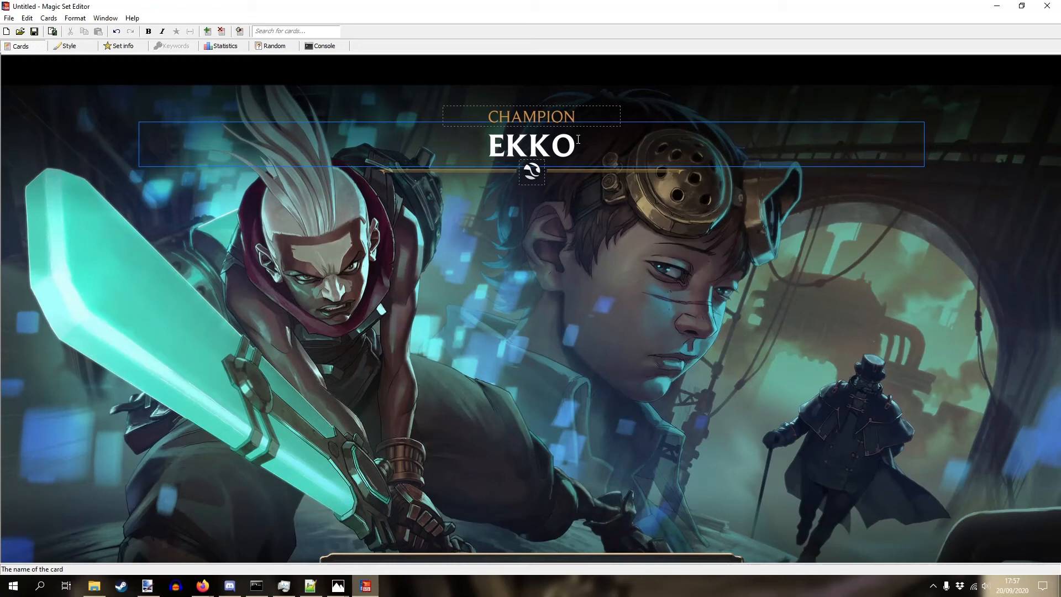
key("Right")
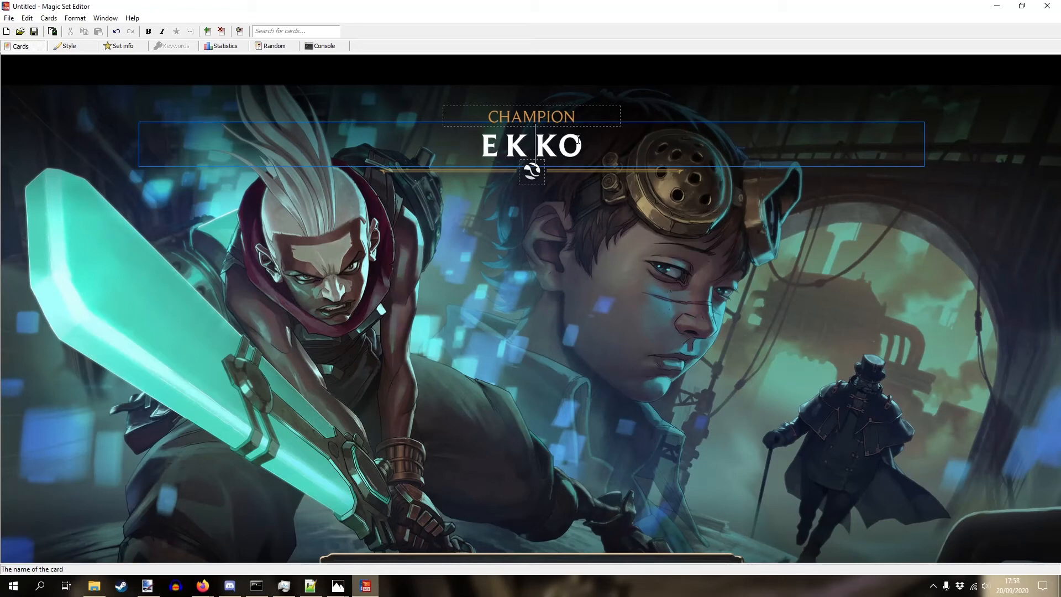
key("Right")
key("Right")
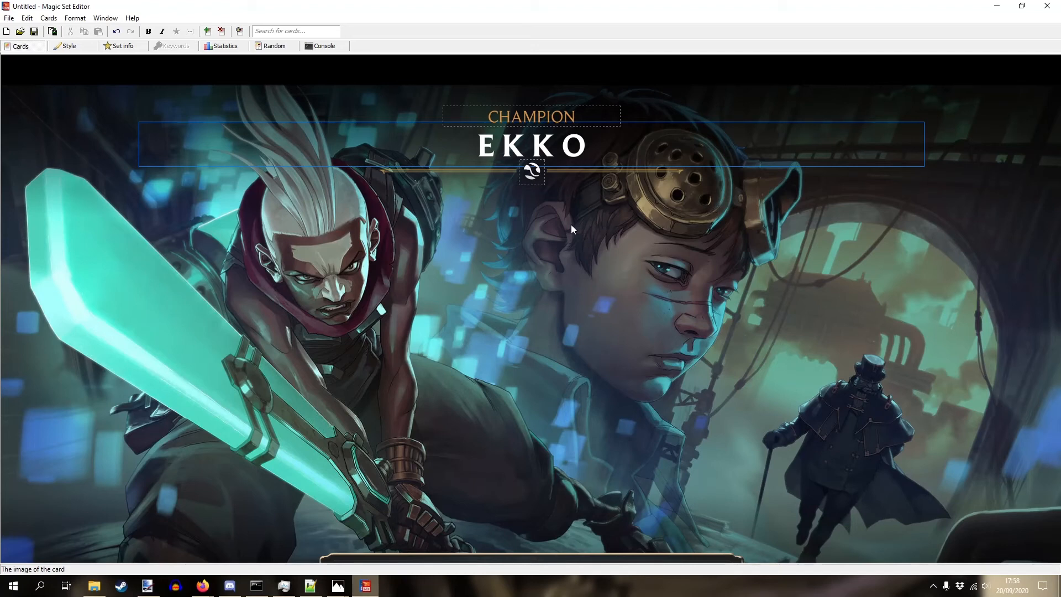
- Set the card's region to Piltover & Zaun
left_click(533, 172)
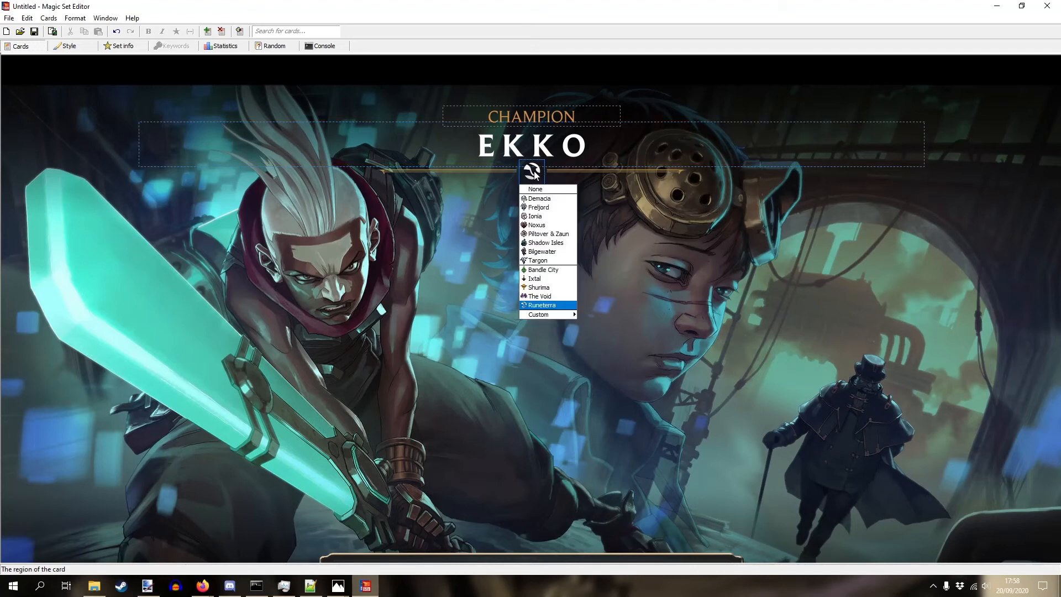
left_click(553, 236)
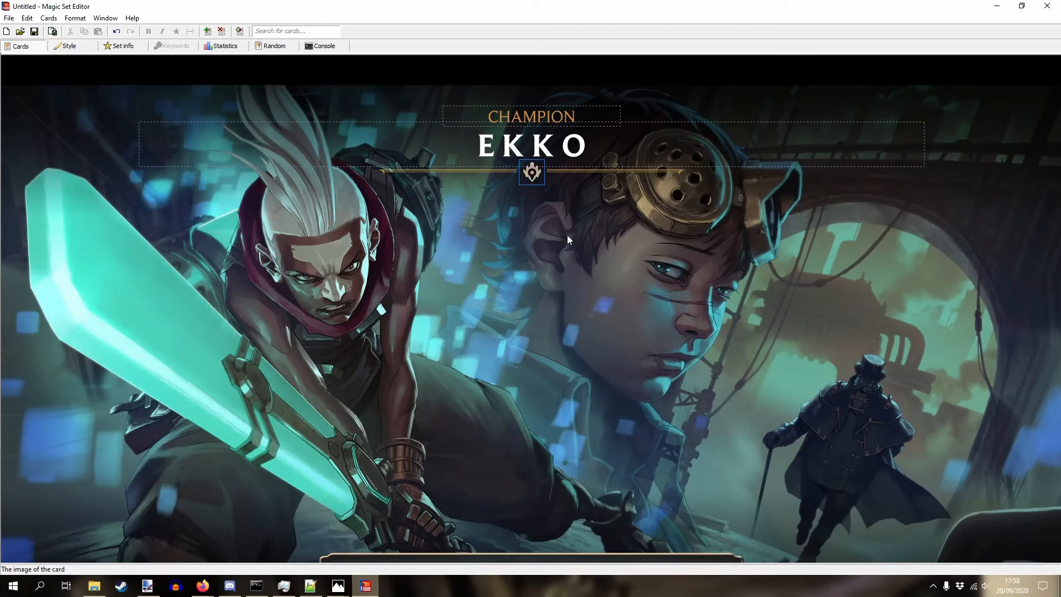
left_click(599, 145)
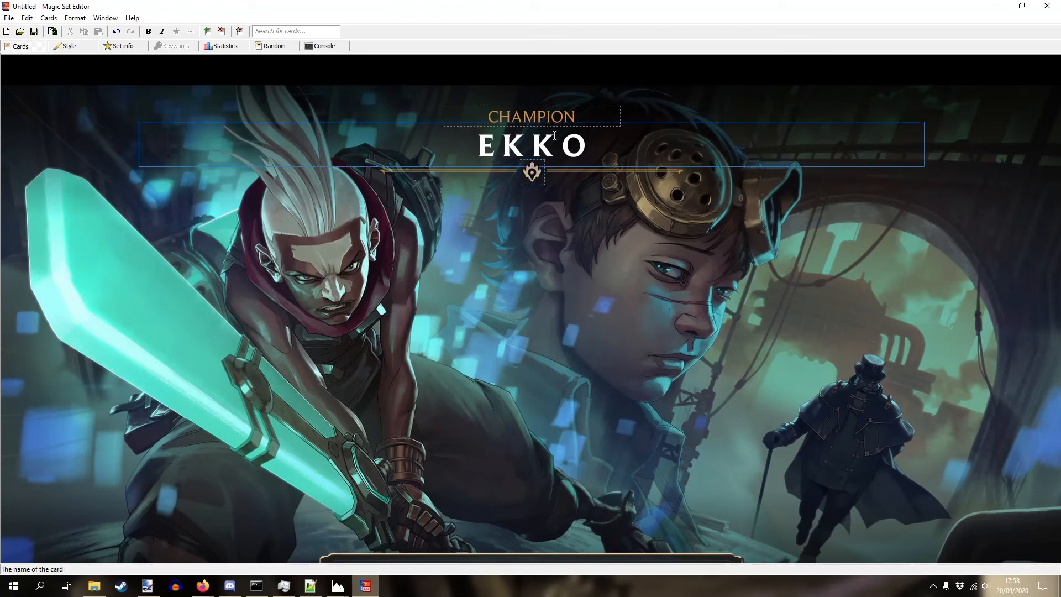
- Turn the card view upside down and select the ILLUSTRATION BY credit line for editing
left_click(241, 32)
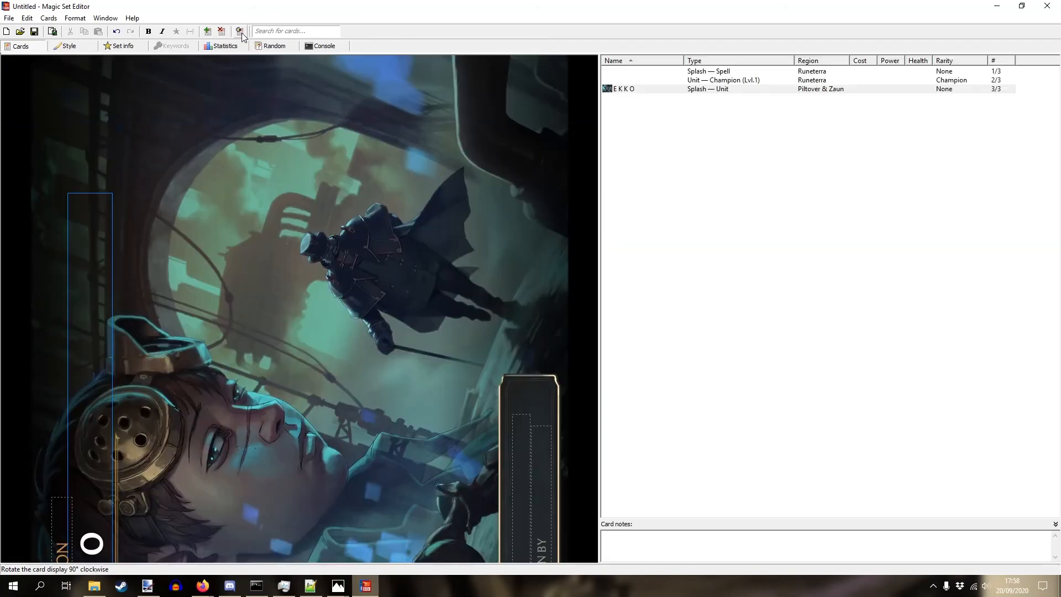
left_click(241, 32)
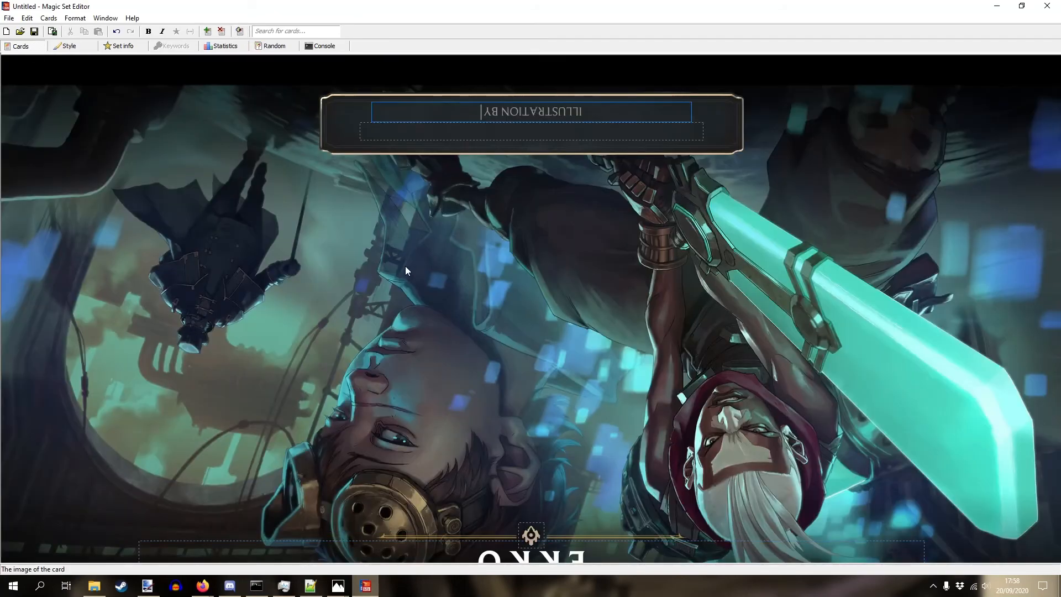
left_click(526, 130)
left_click(471, 110)
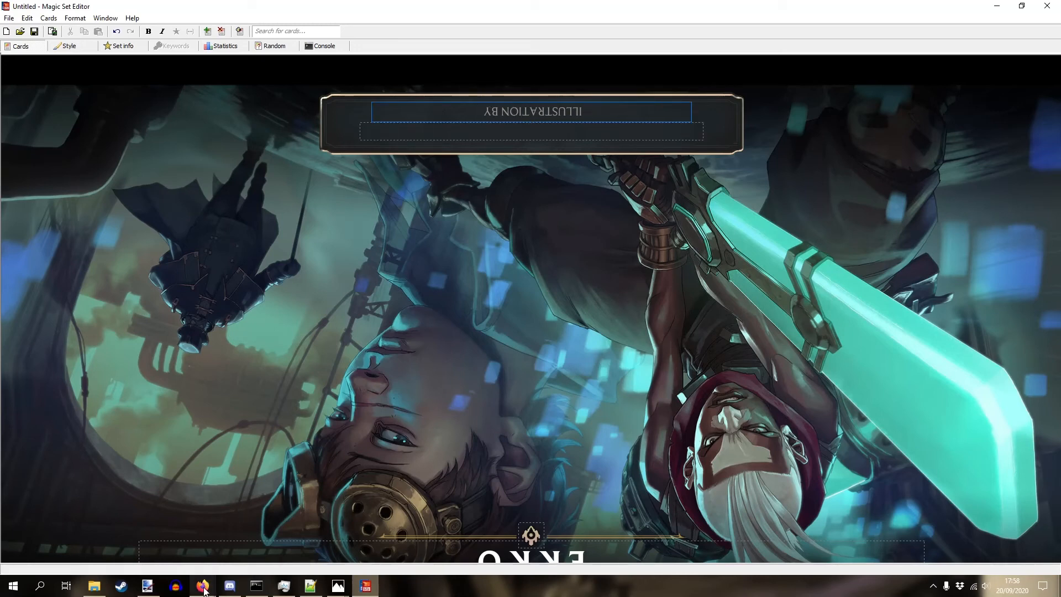
- Copy the artist's name from the ArtStation page after ILLUSTRATION BY, then open Set Information
mouse_move(205, 590)
left_click(262, 539)
left_click_drag(968, 133, 894, 134)
key("ctrl+c")
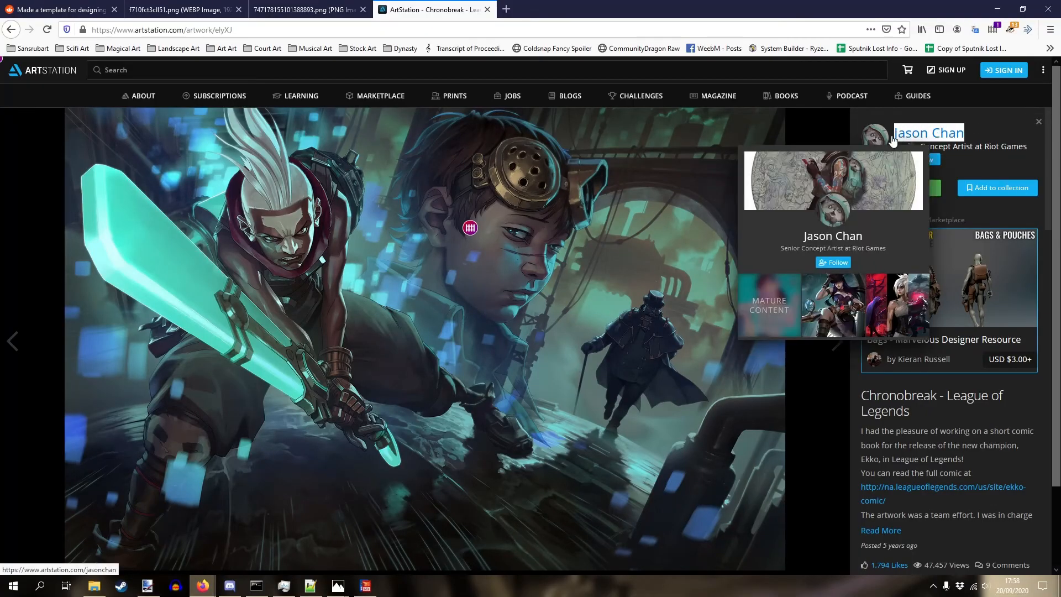
left_click(366, 586)
key("ctrl+v")
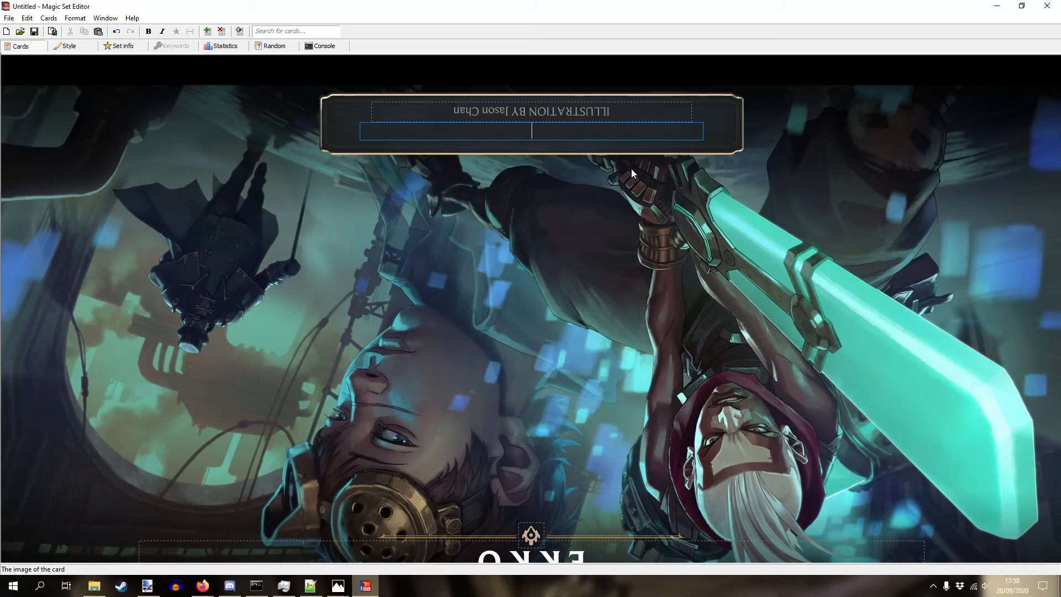
left_click(119, 49)
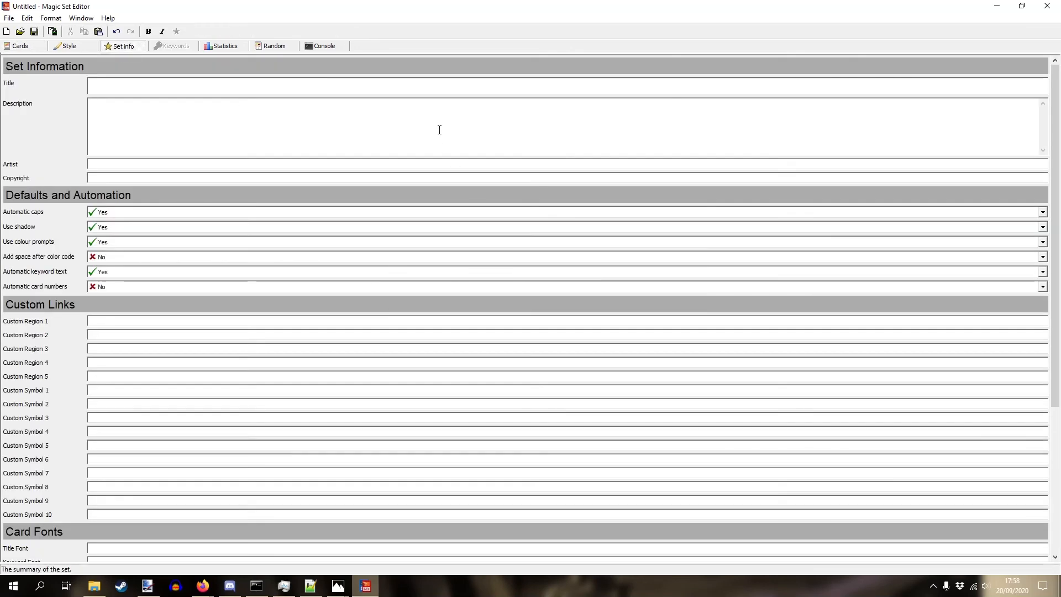
- Add the Lost Children of Zaun flavor paragraph to the EKKO card's text box
left_click(228, 107)
left_click(321, 595)
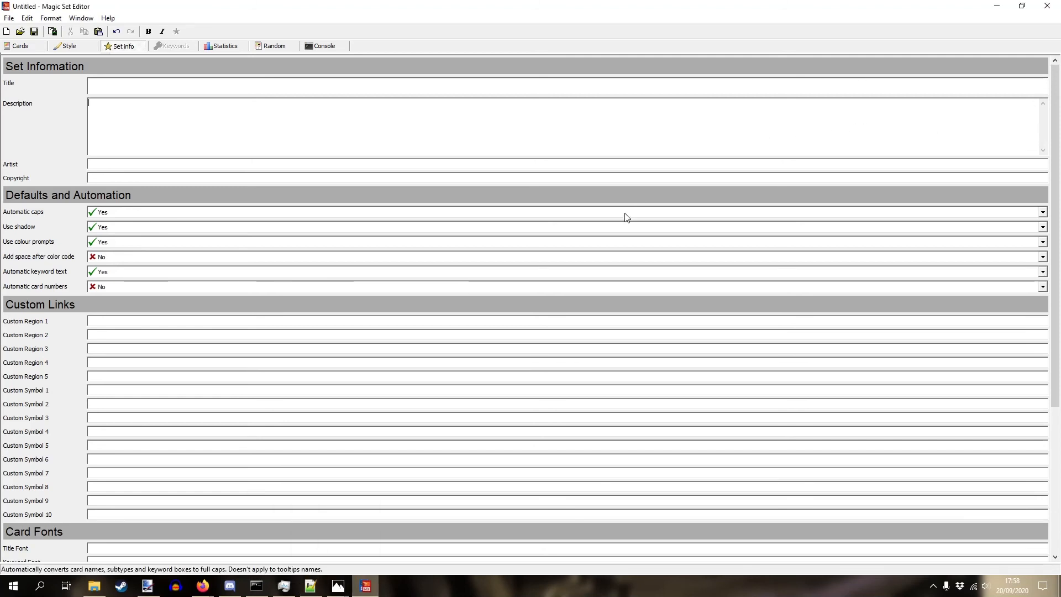
type("Though they themselves hadn't noticed it, the Lost Children of Zaun were no longer merely surviving, but thriving, making more from their lives than the spoiled children up above. Thanks to Ekko, the Lost Children of Zaun were not lost, but had found where they truly belonged.")
key("ctrl+a")
key("ctrl+c")
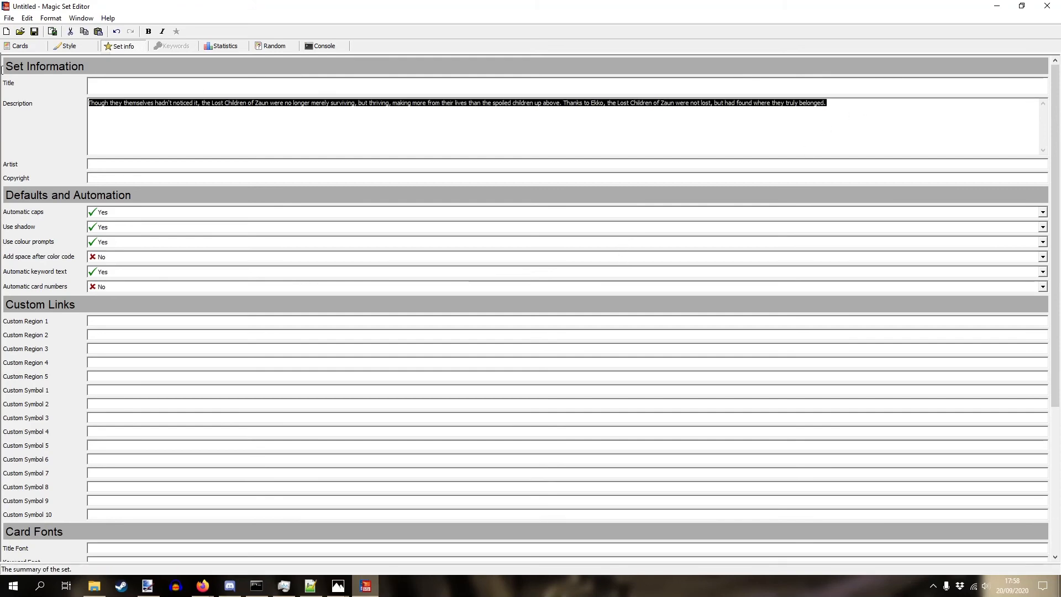
left_click(20, 46)
key("ctrl+v")
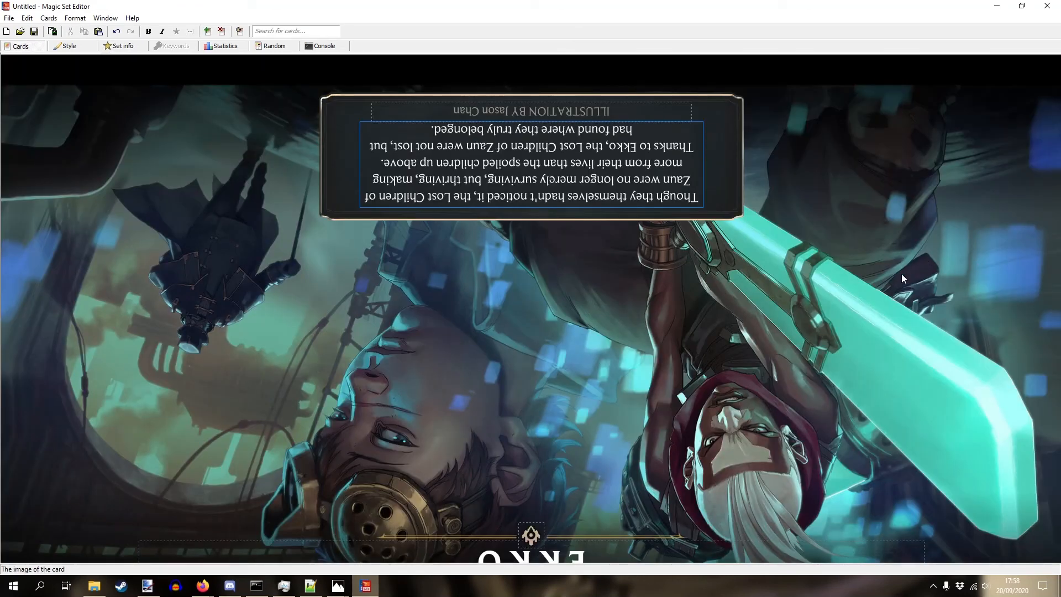
- Copy the finished EKKO card and paste it into paint.net, expanding the canvas
left_click(241, 31)
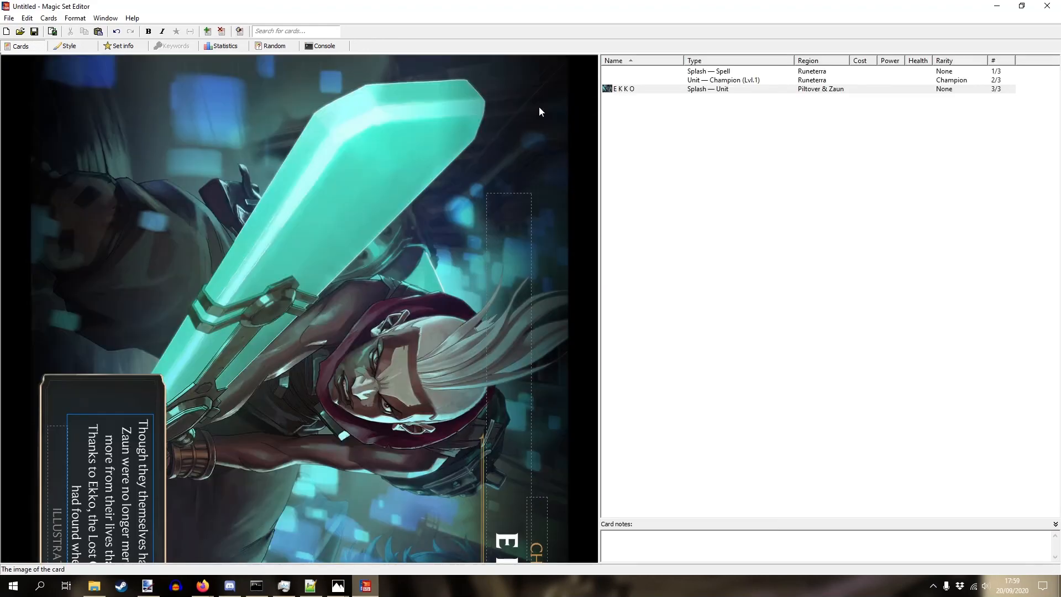
right_click(623, 88)
left_click(654, 107)
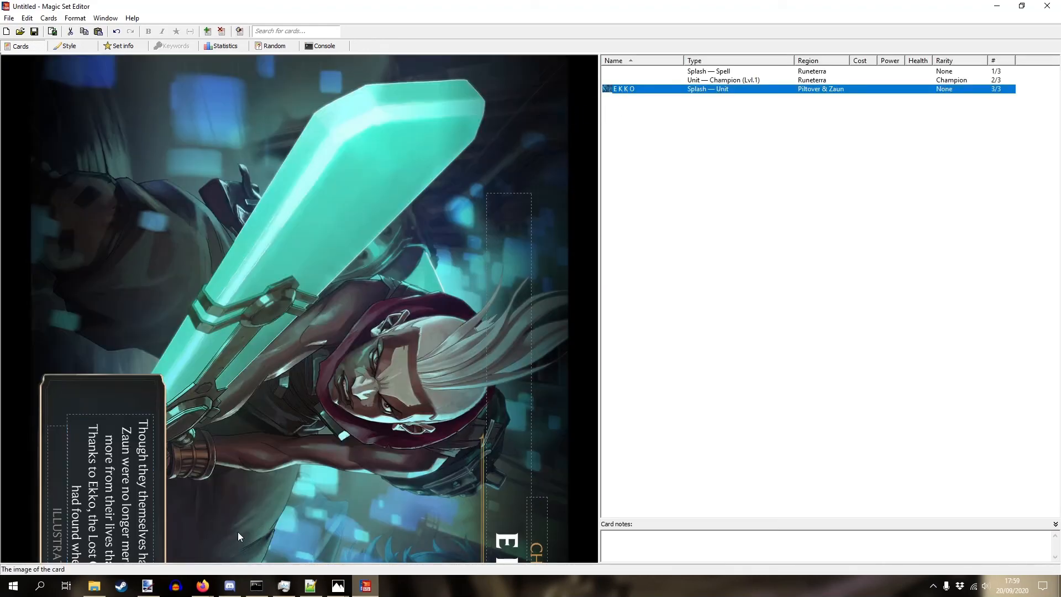
left_click(148, 585)
key("ctrl+v")
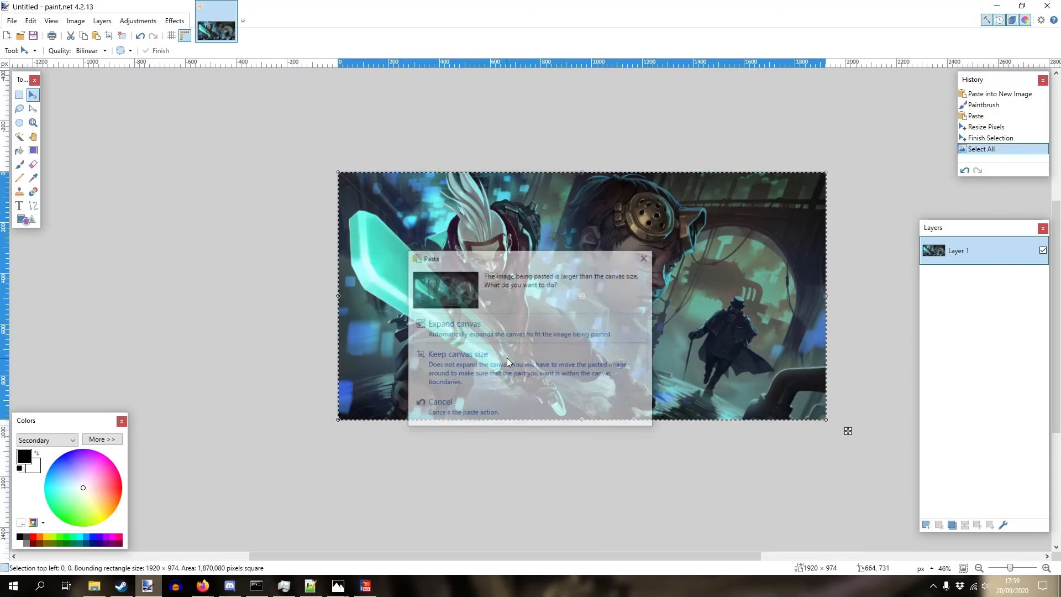
key("Return")
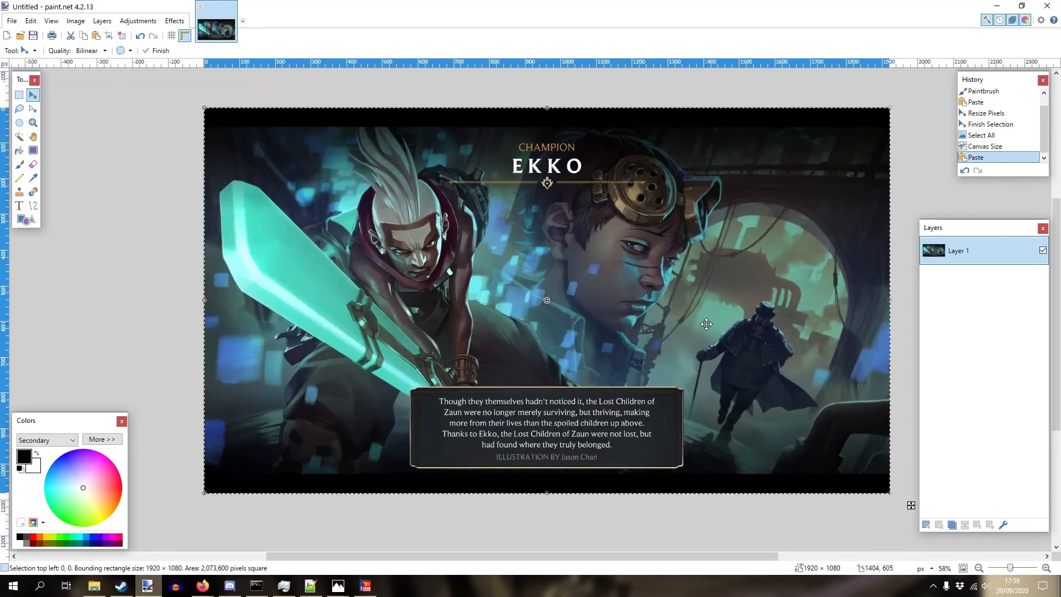